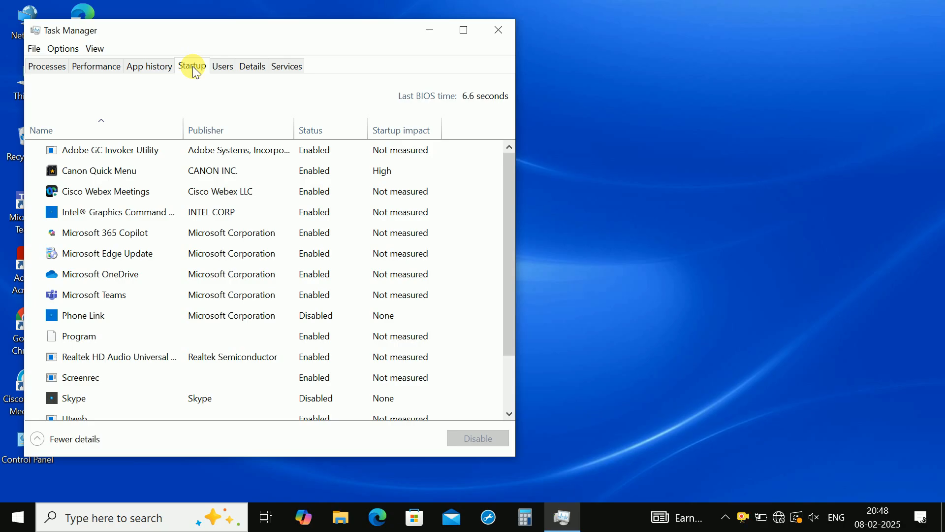
- Disable the Adobe GC Invoker Utility, Canon Quick Menu, Cisco Webex Meetings and Intel Graphics Command startup entries
right_click(319, 151)
left_click(338, 158)
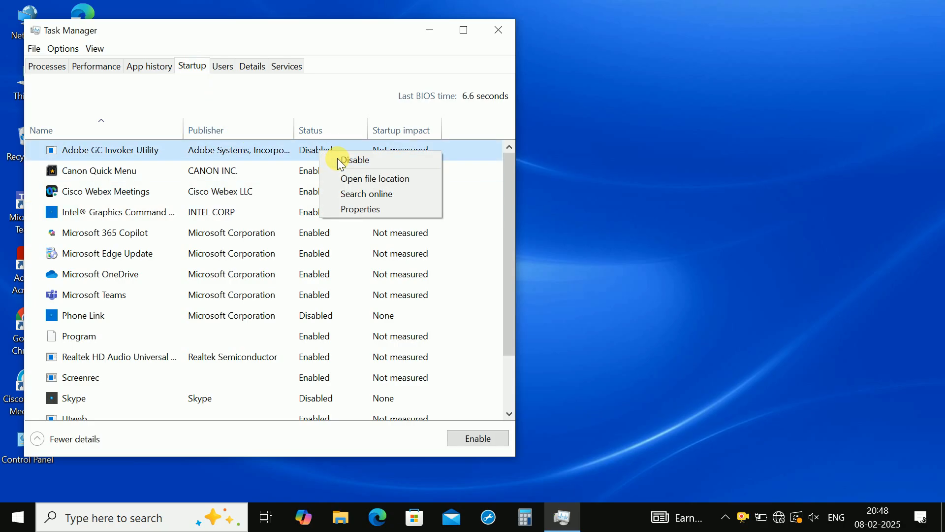
right_click(312, 173)
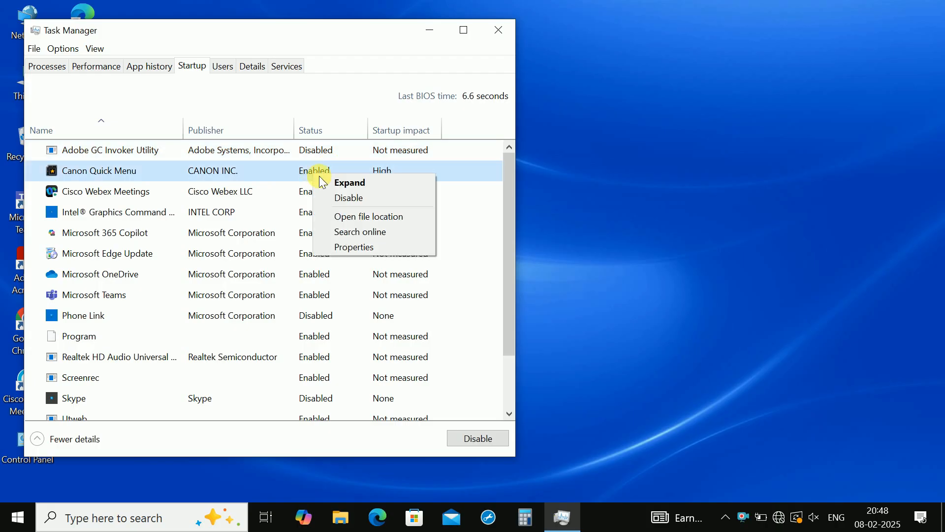
left_click(339, 197)
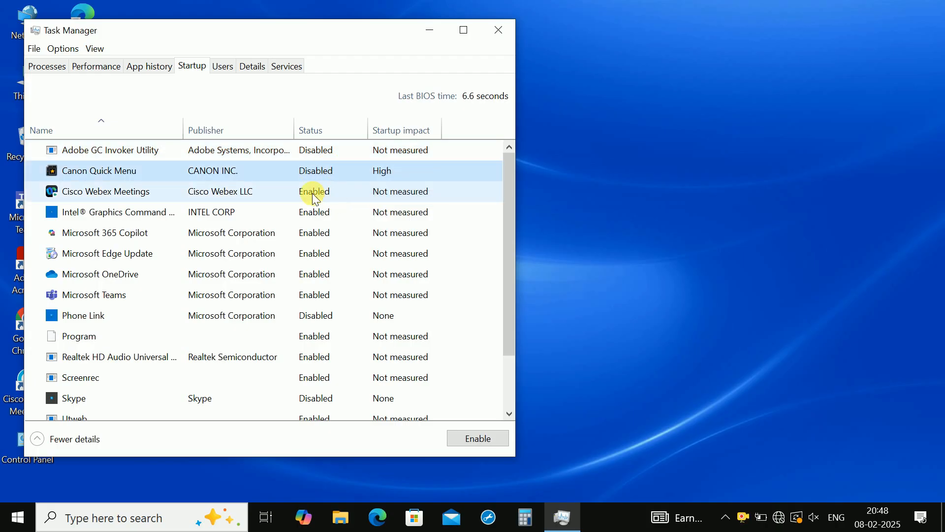
right_click(315, 196)
left_click(335, 199)
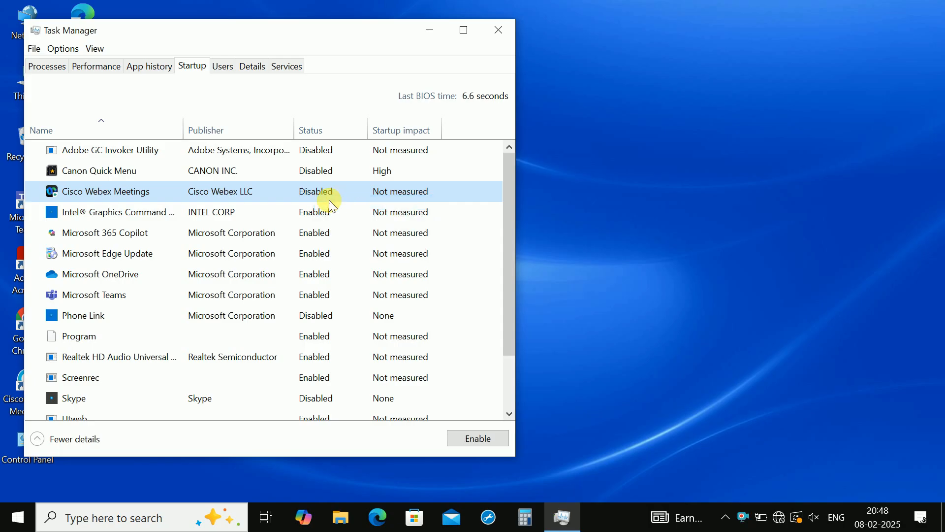
right_click(310, 208)
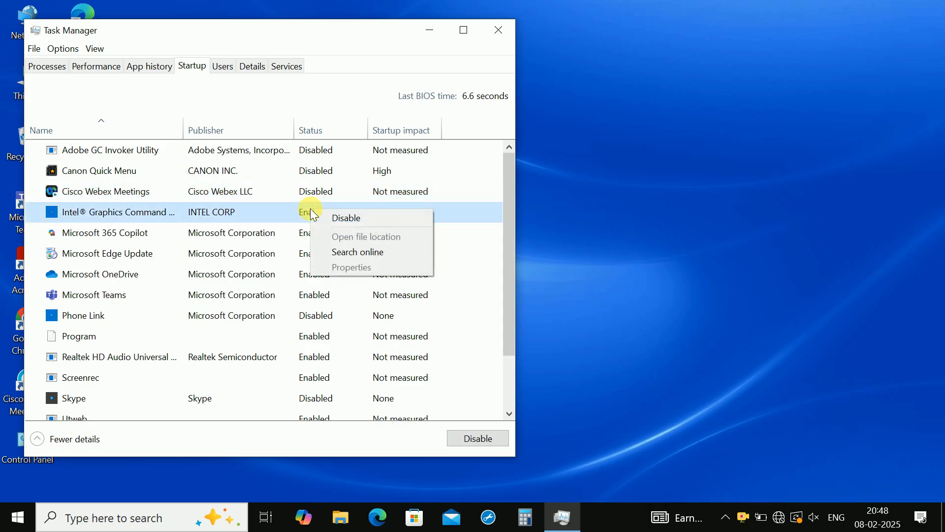
left_click(331, 220)
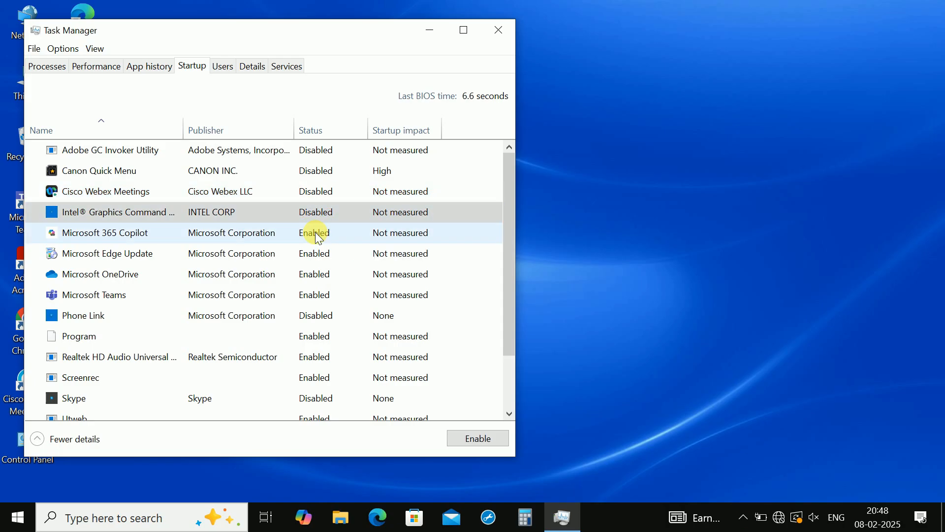
- Disable the Microsoft 365 Copilot, Microsoft Edge Update, Microsoft OneDrive and Microsoft Teams startup entries
right_click(317, 238)
left_click(338, 241)
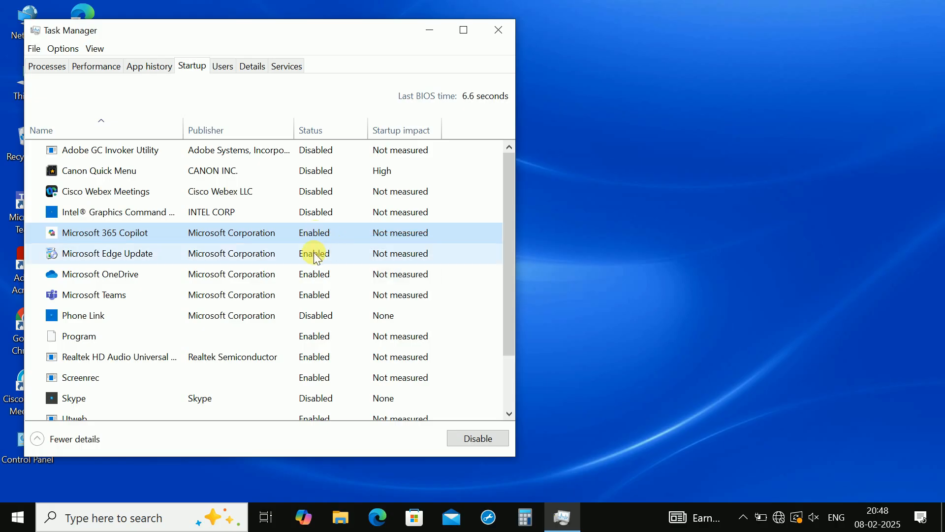
right_click(314, 253)
left_click(333, 261)
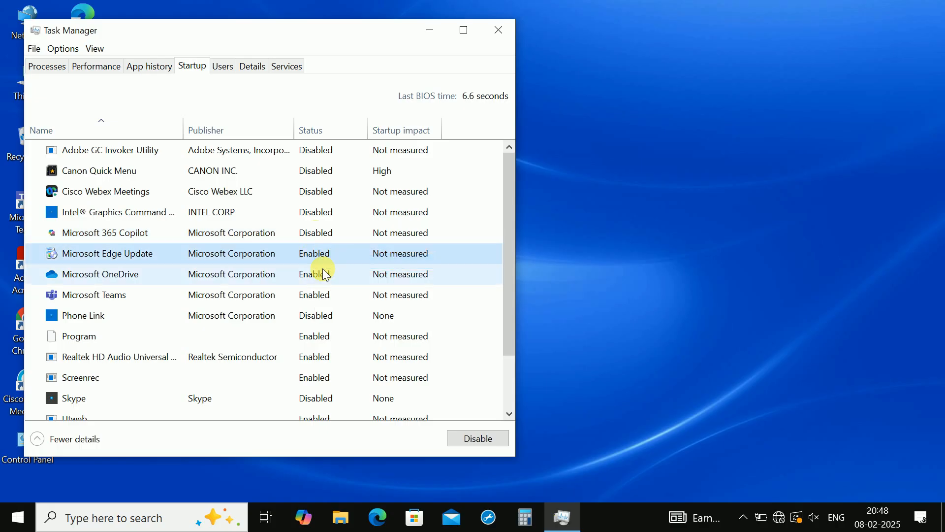
right_click(313, 274)
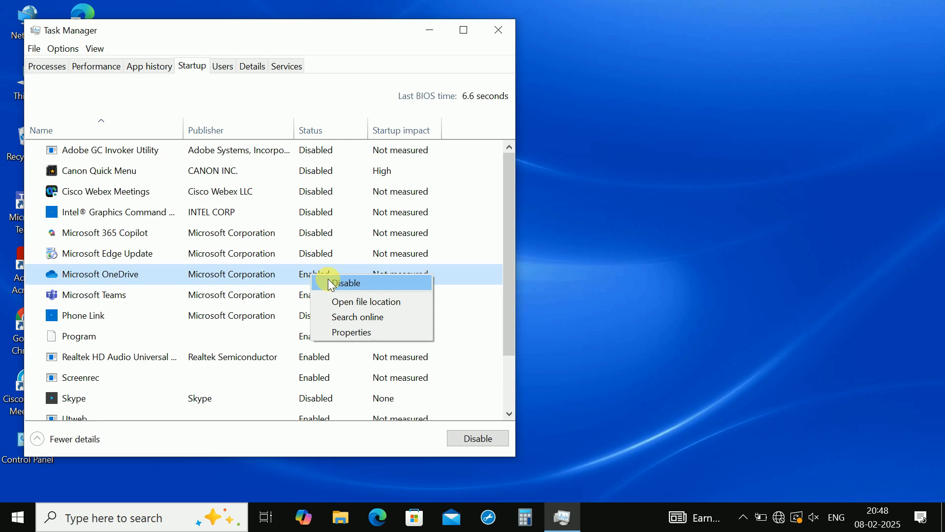
left_click(330, 283)
right_click(312, 294)
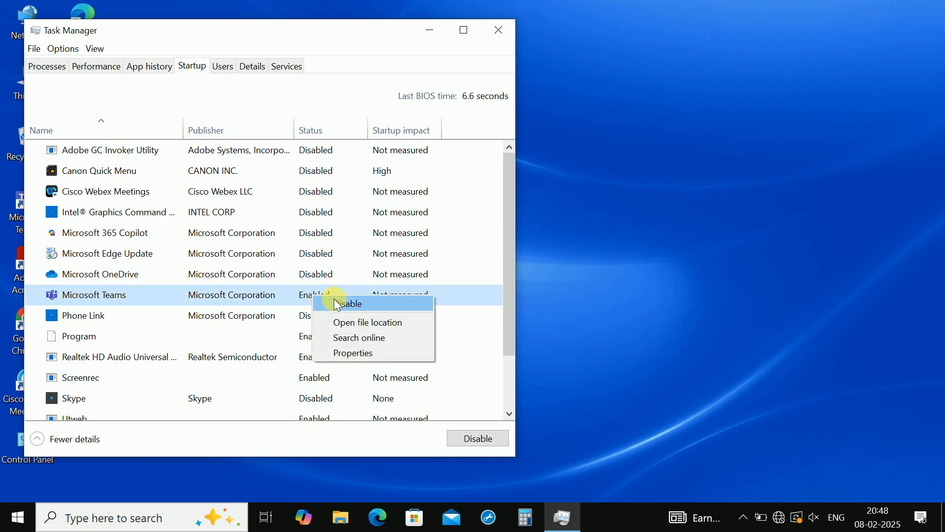
left_click(334, 300)
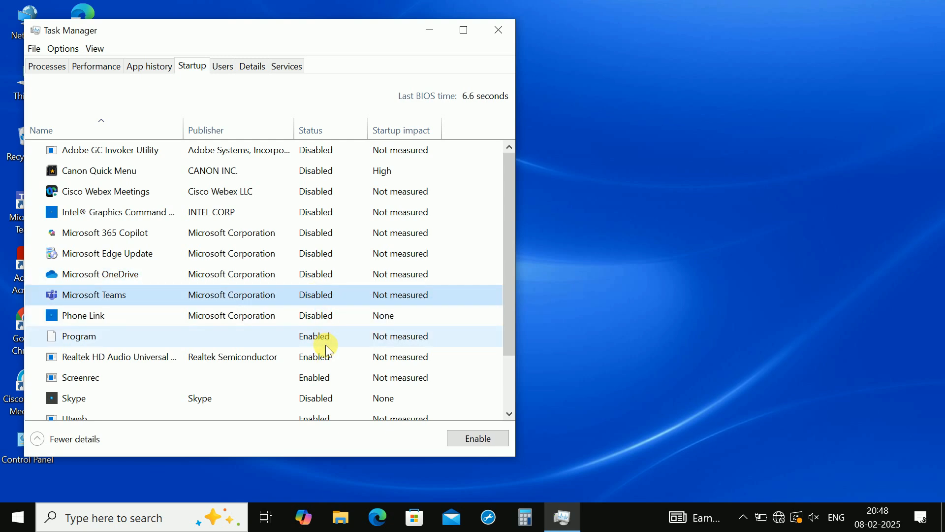
- Disable the Utweb, Waves MaxxAudio Service and Windows Security notification startup entries
left_click_drag(509, 305, 514, 386)
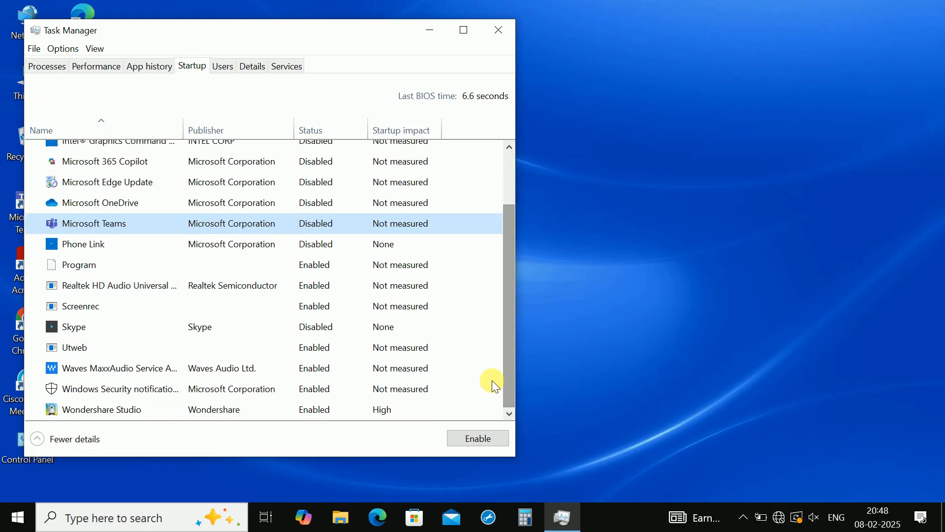
right_click(311, 349)
left_click(327, 354)
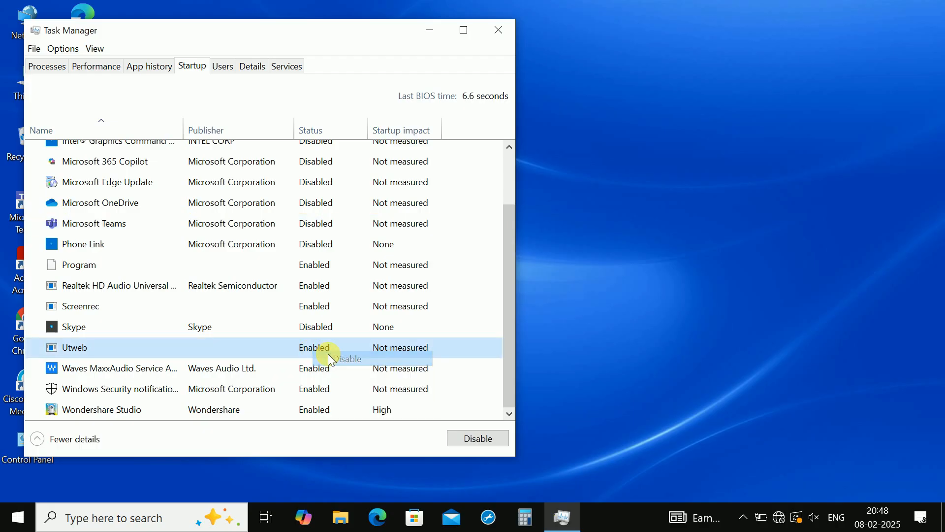
right_click(307, 367)
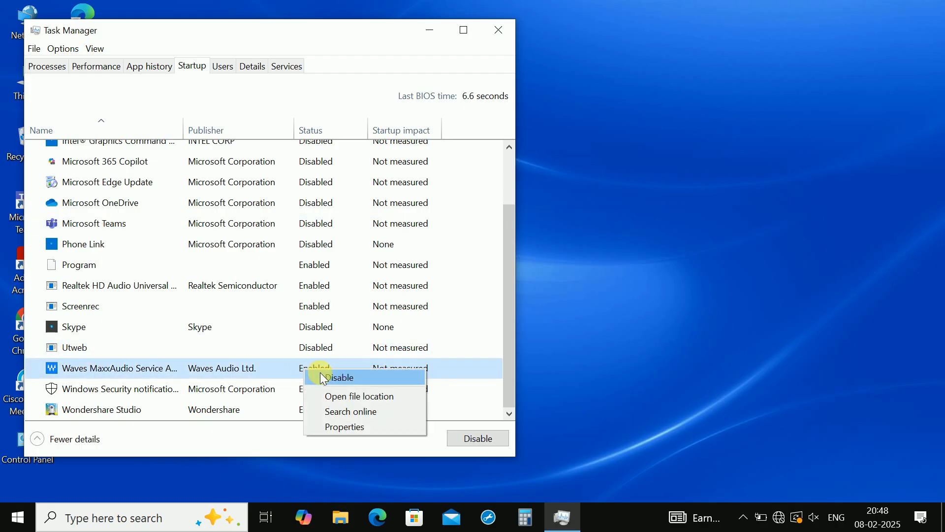
left_click(339, 378)
right_click(306, 386)
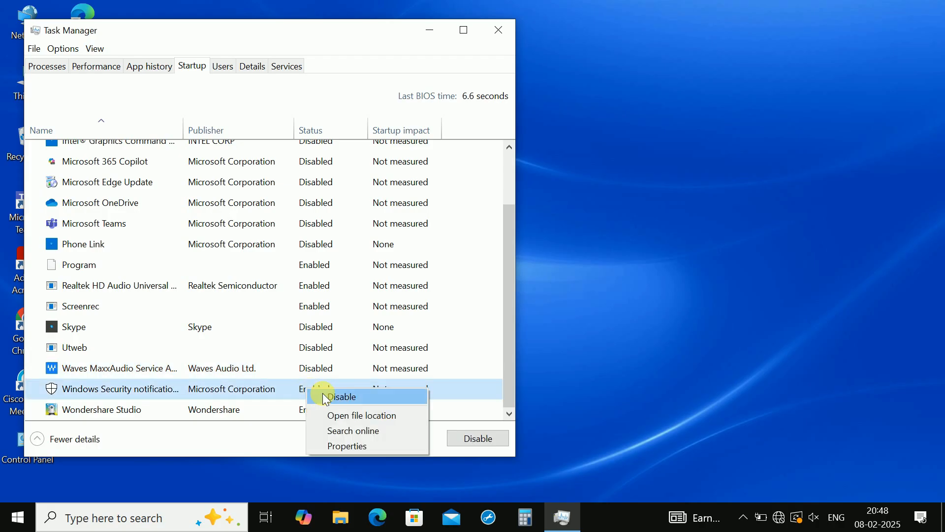
left_click(323, 393)
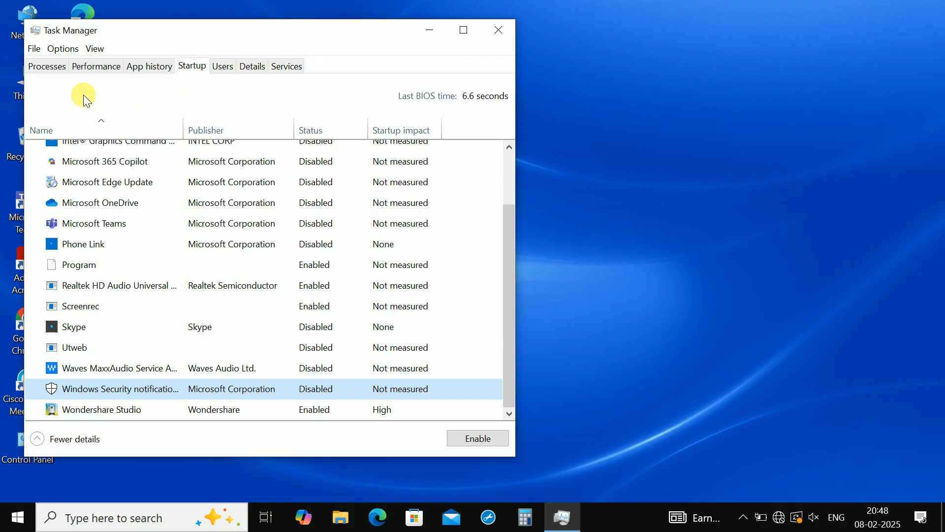
- Restart the Windows Explorer process from the list of running processes and close Task Manager
left_click(48, 67)
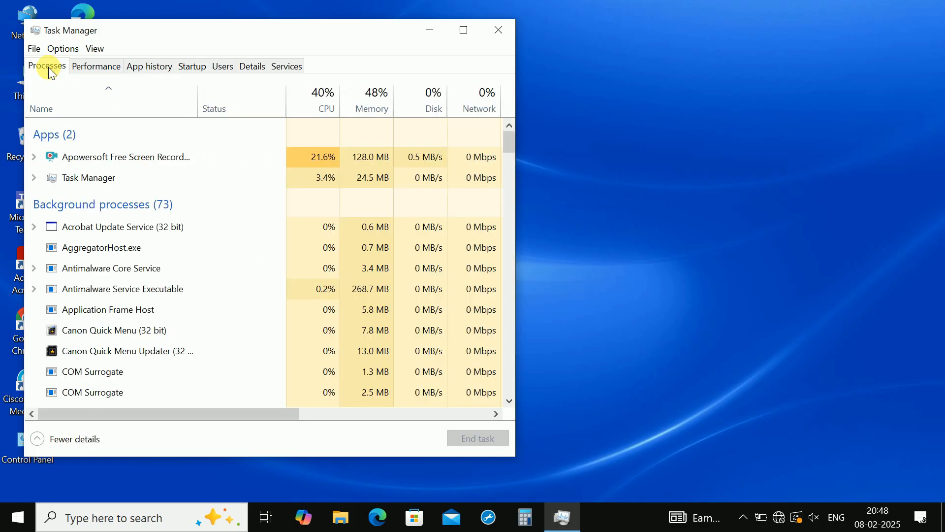
left_click(110, 276)
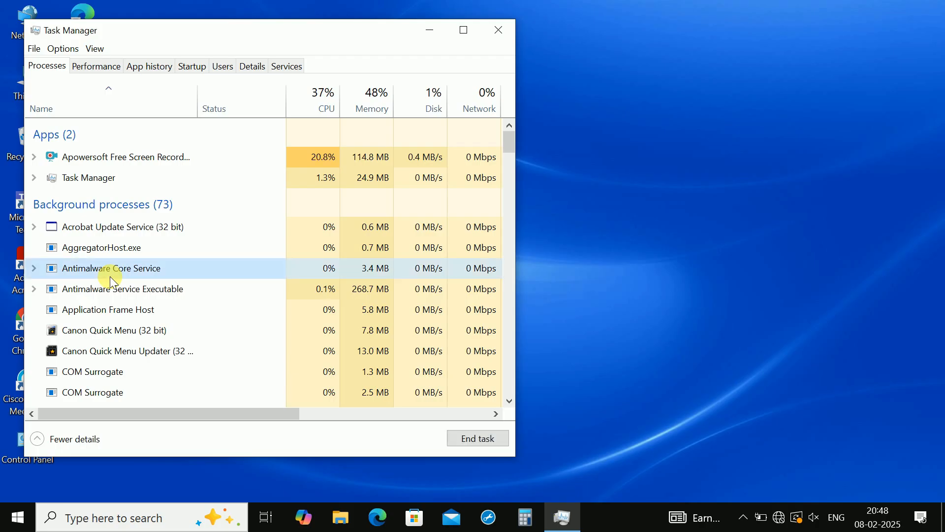
key("w")
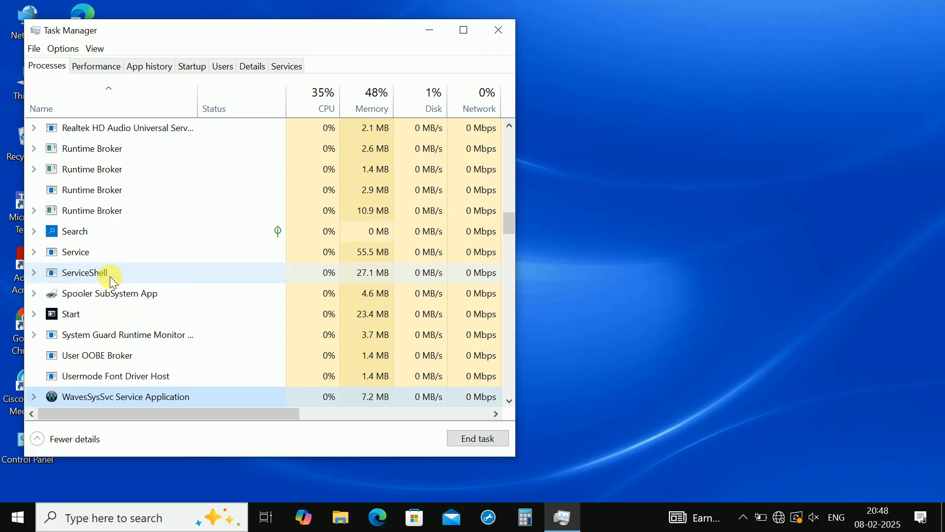
left_click_drag(510, 223, 500, 393)
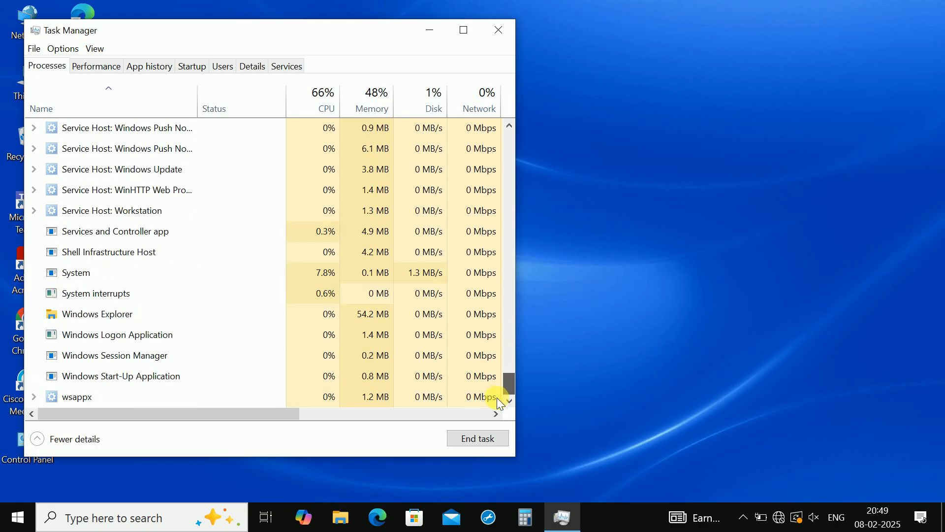
left_click(115, 315)
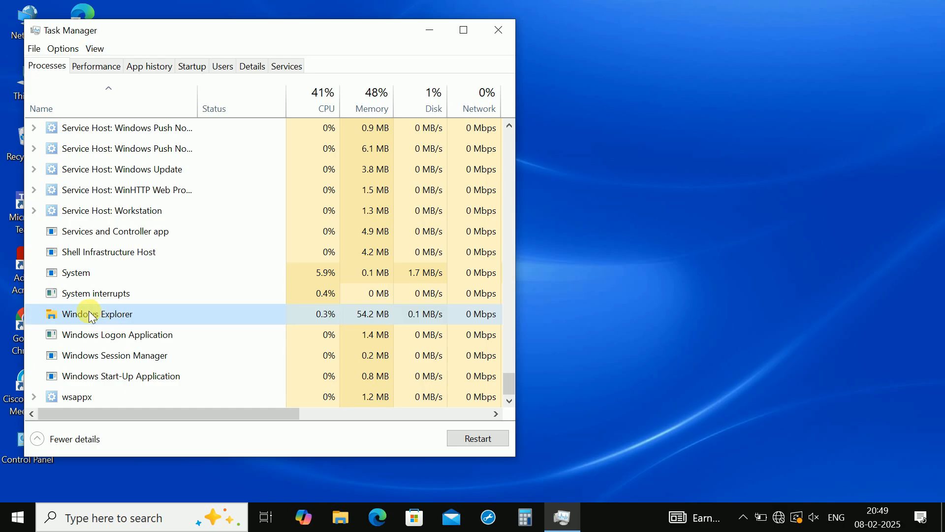
left_click(480, 437)
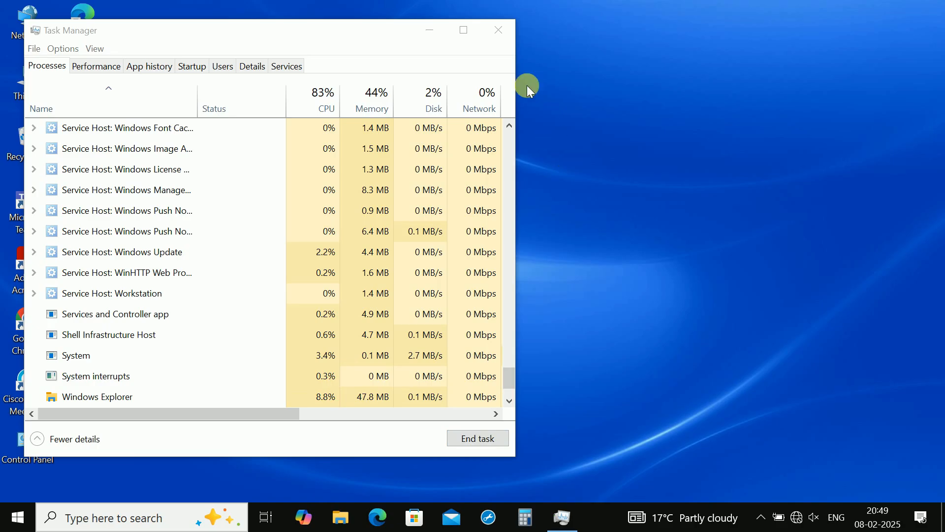
left_click(499, 28)
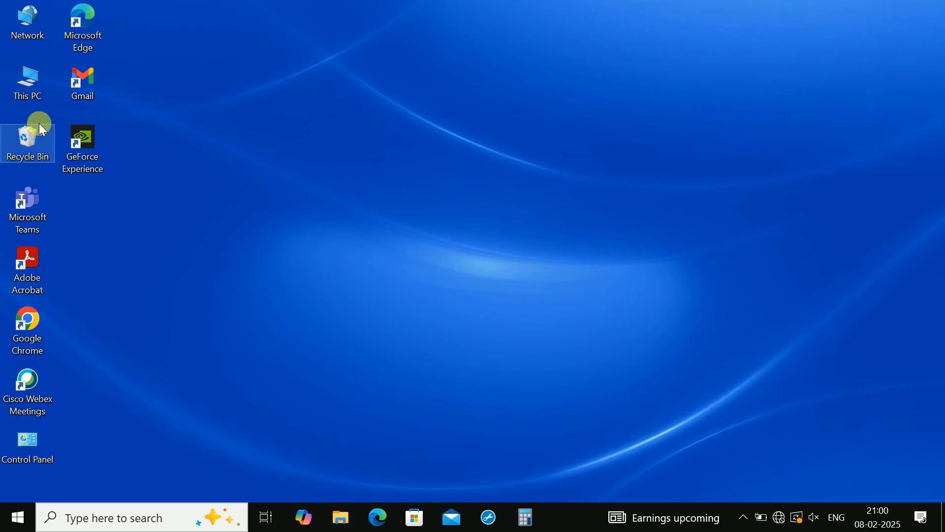
- Open the Performance Options through the advanced system settings in This PC's properties
right_click(30, 84)
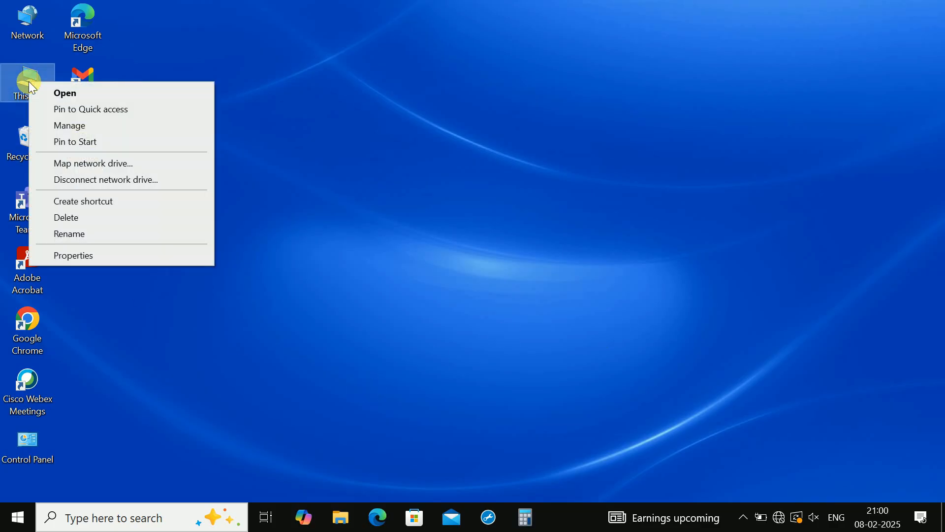
left_click(70, 256)
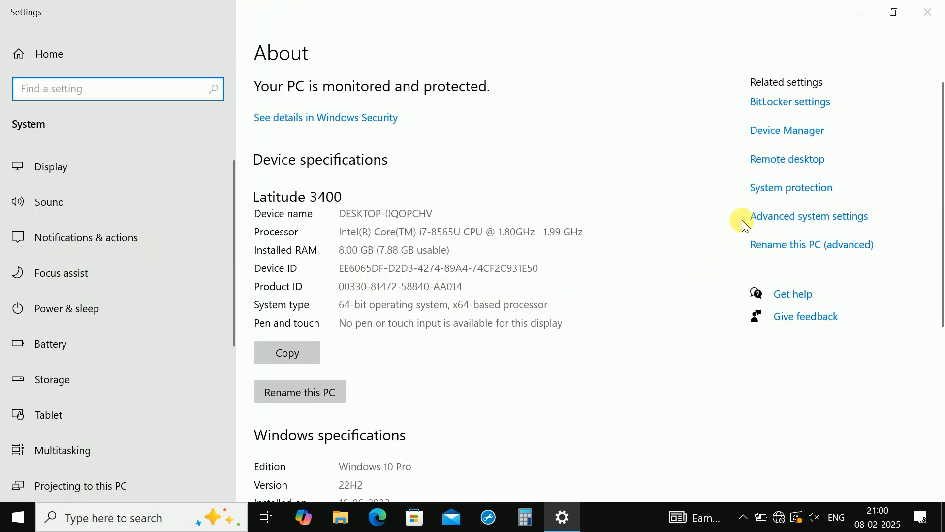
left_click(805, 220)
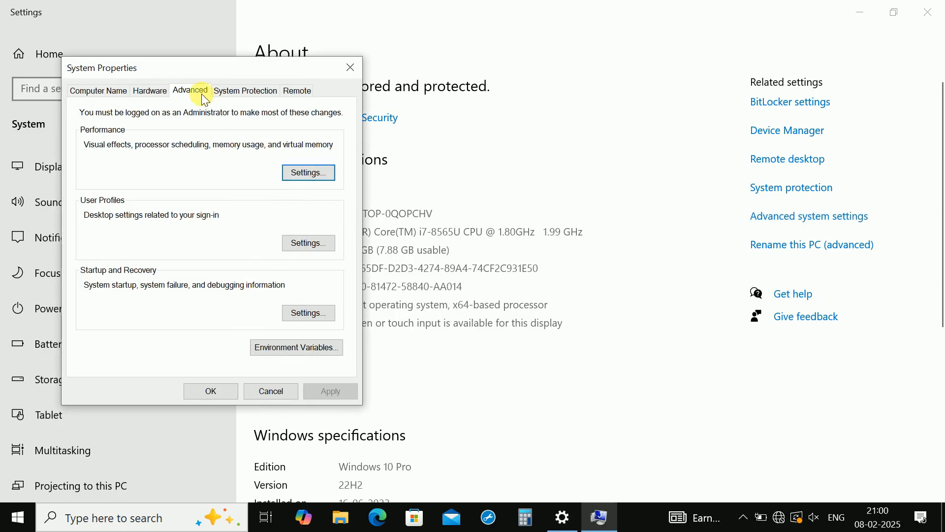
left_click(304, 175)
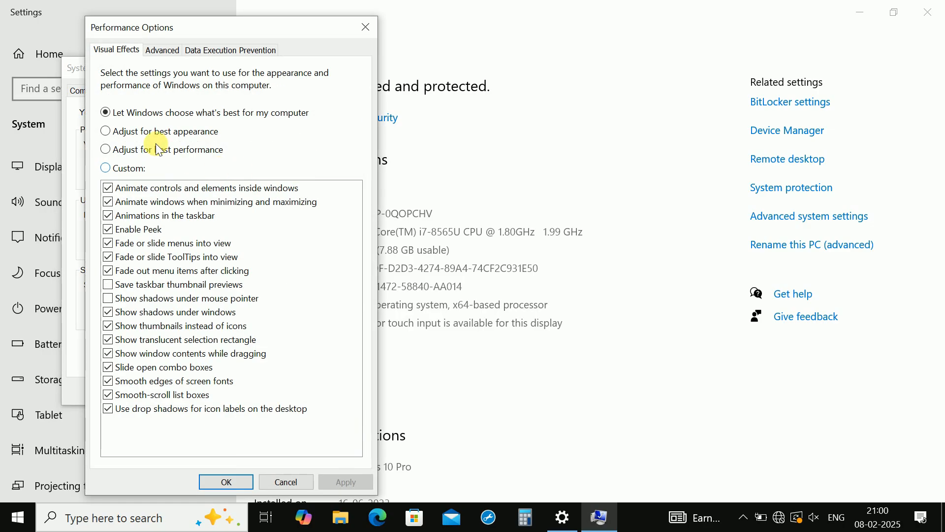
- Choose custom visual effects and turn off the window, control and taskbar animations, Enable Peek, and the menu, ToolTip and menu-item fade effects
left_click(105, 168)
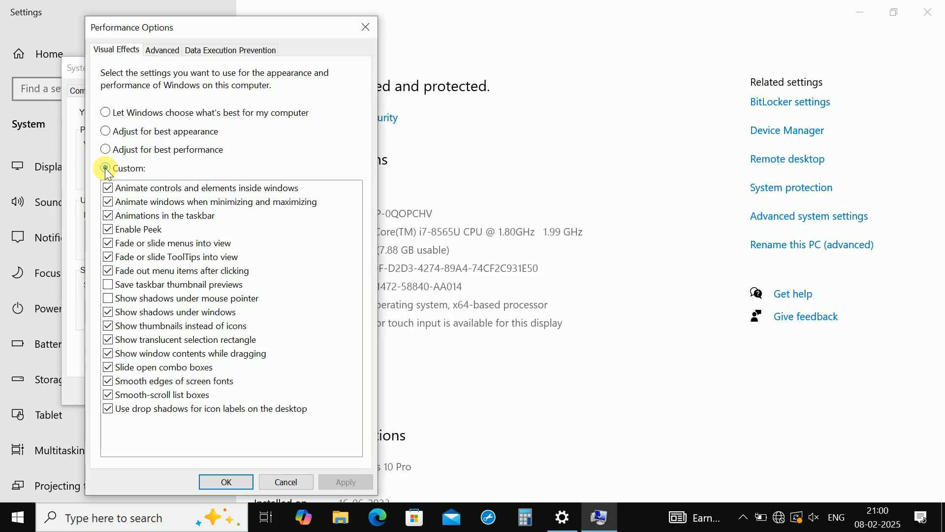
left_click(108, 188)
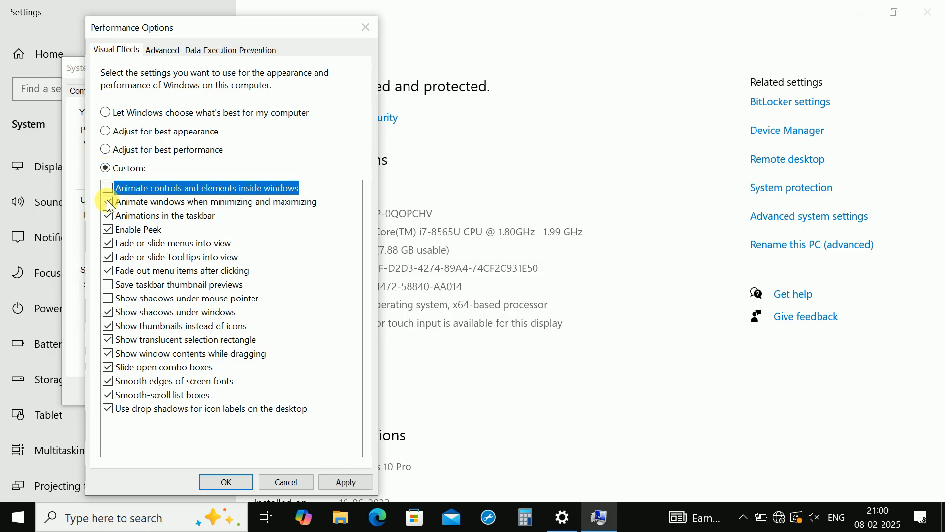
left_click(107, 201)
left_click(108, 216)
left_click(108, 233)
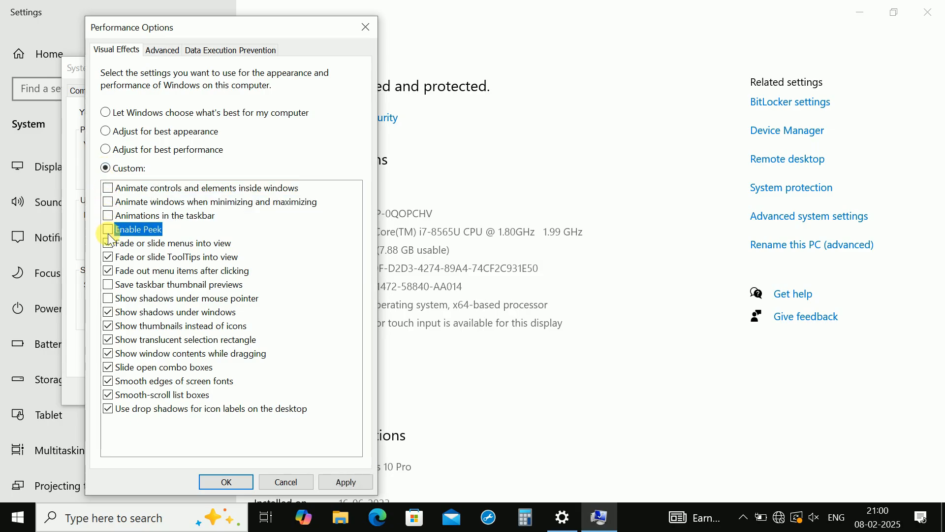
left_click(108, 241)
left_click(108, 256)
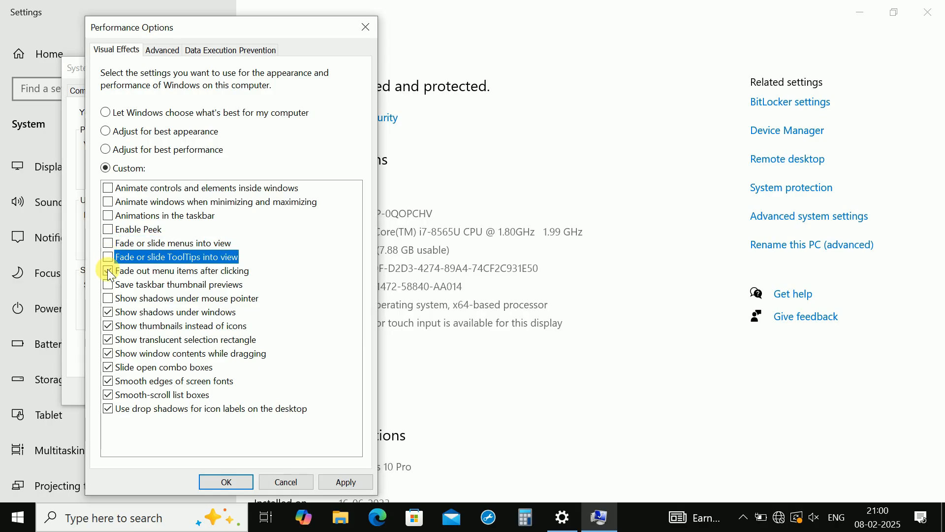
left_click(108, 270)
- Turn off every remaining visual effect, from shadows under windows to drop shadows for desktop icon labels, and accept the settings
left_click(108, 312)
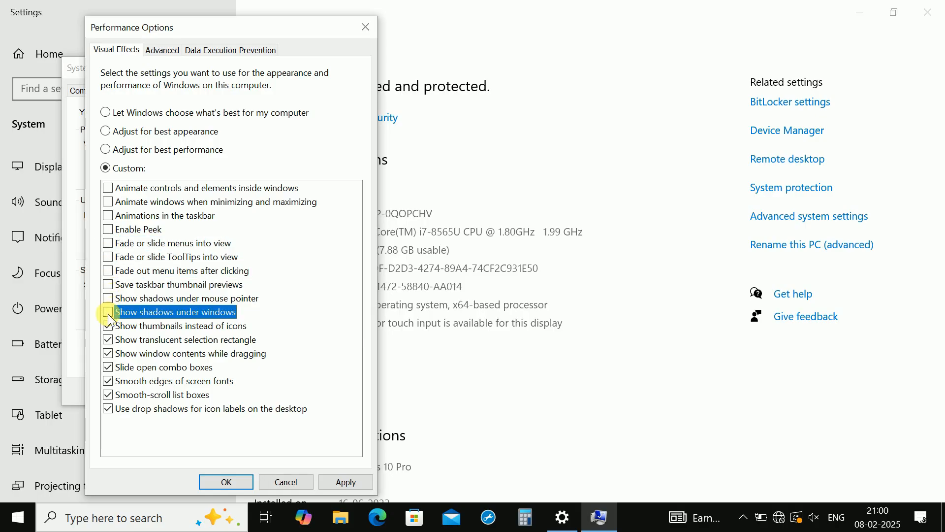
left_click(108, 326)
left_click(107, 339)
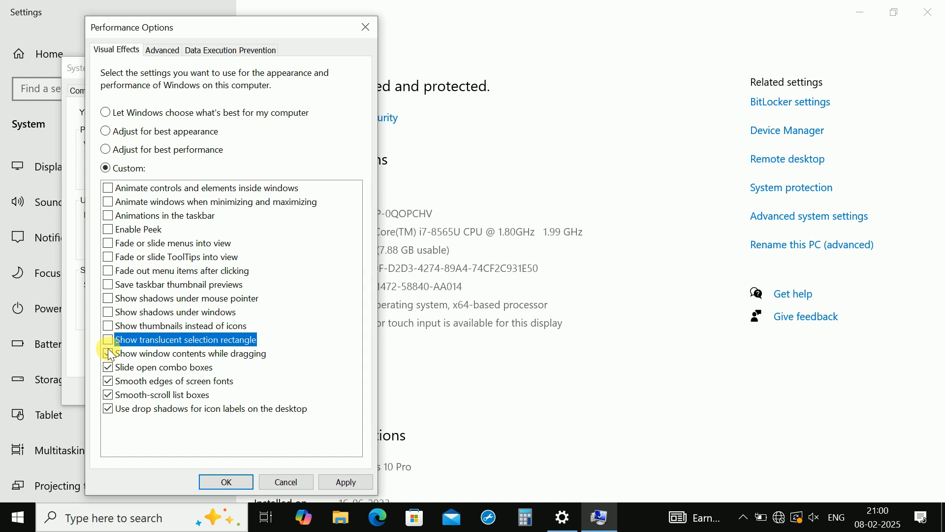
left_click(108, 354)
left_click(108, 367)
left_click(108, 380)
left_click(108, 394)
left_click(108, 408)
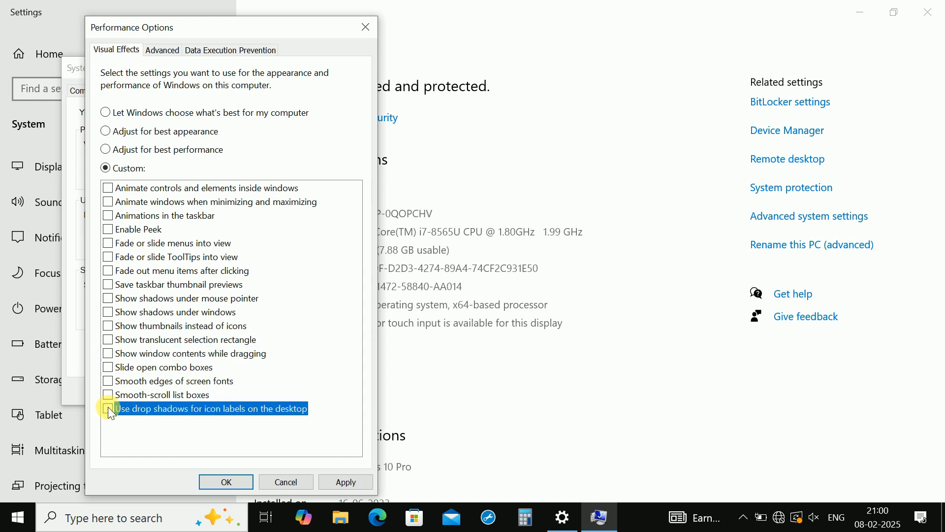
left_click(227, 481)
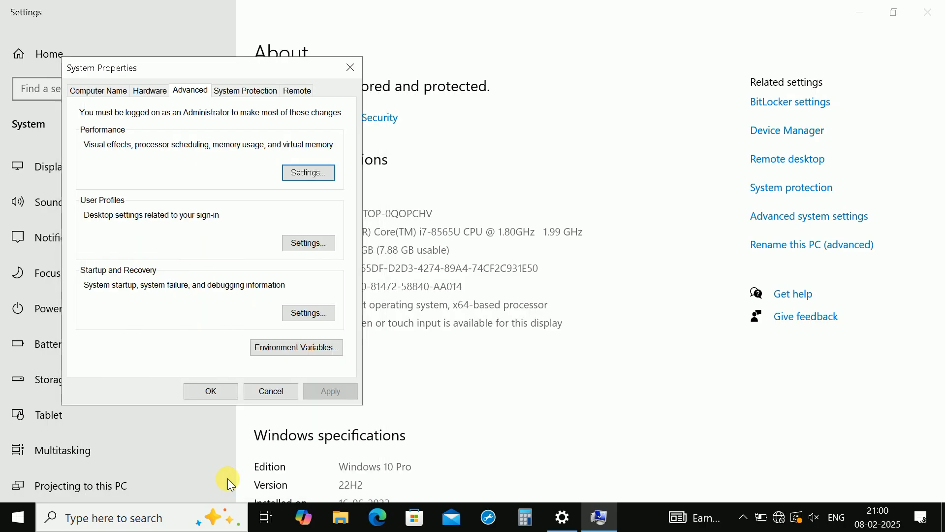
- Close the System Properties and Settings windows and run Services as administrator
left_click(211, 391)
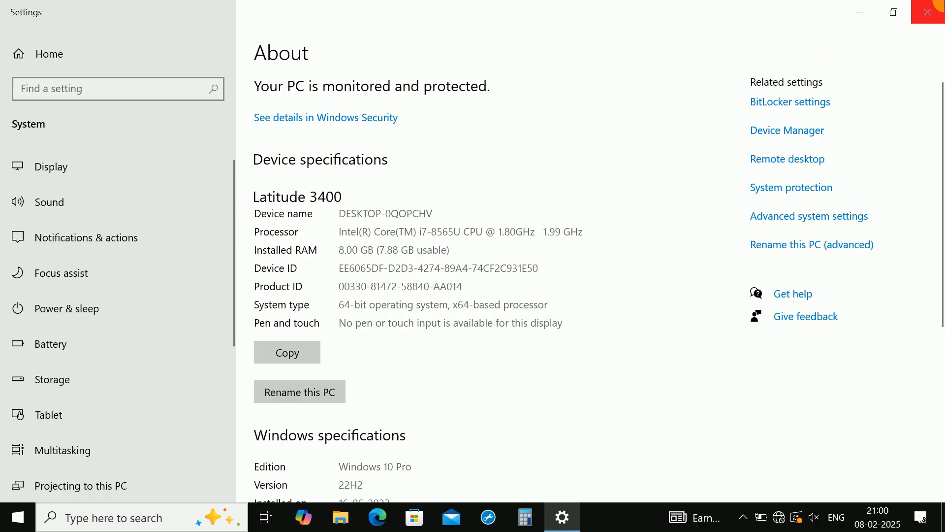
left_click(936, 7)
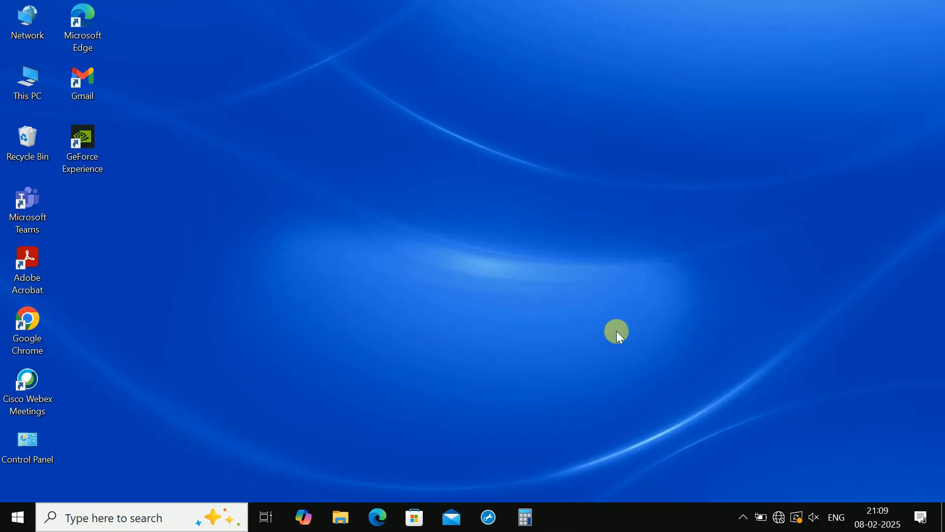
left_click(105, 518)
type("s")
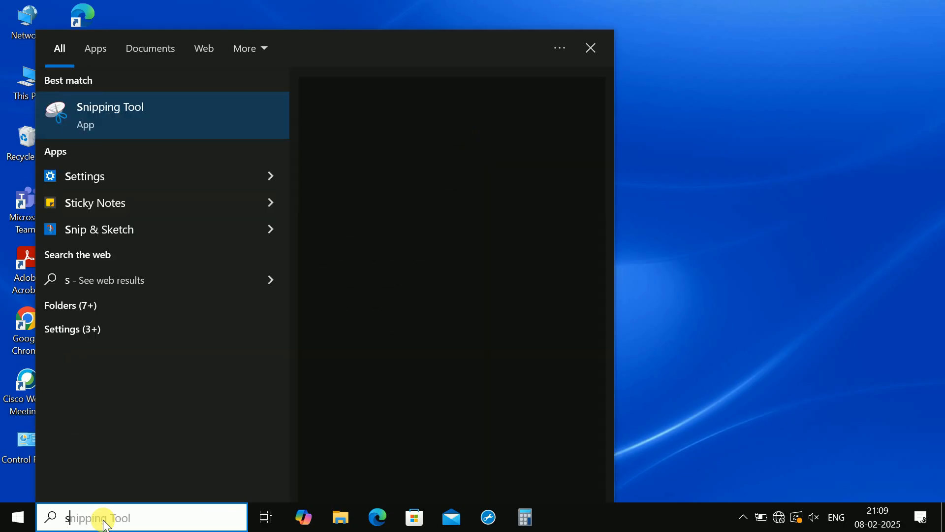
type("ervices")
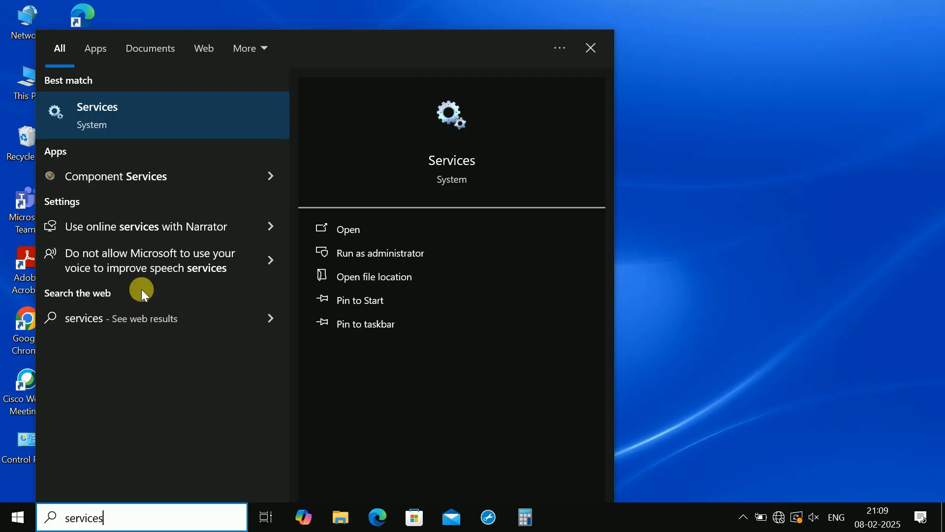
right_click(109, 106)
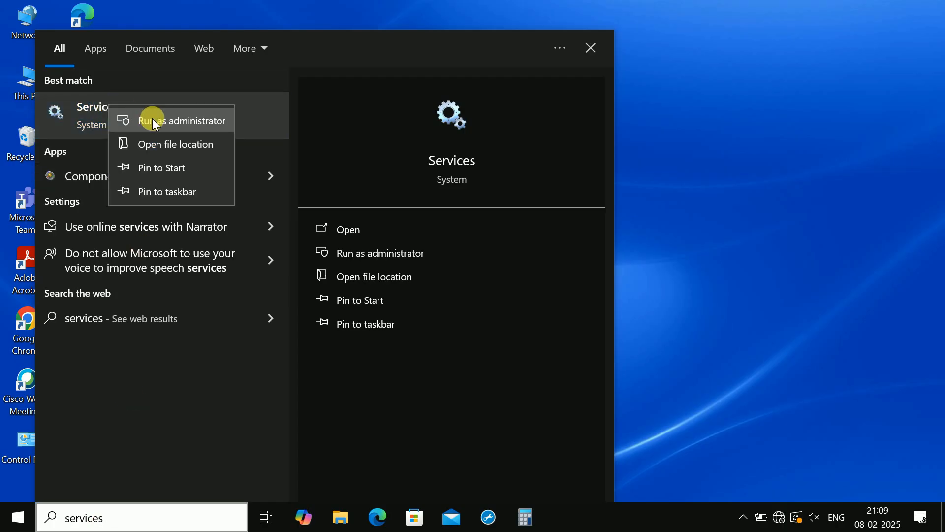
left_click(153, 121)
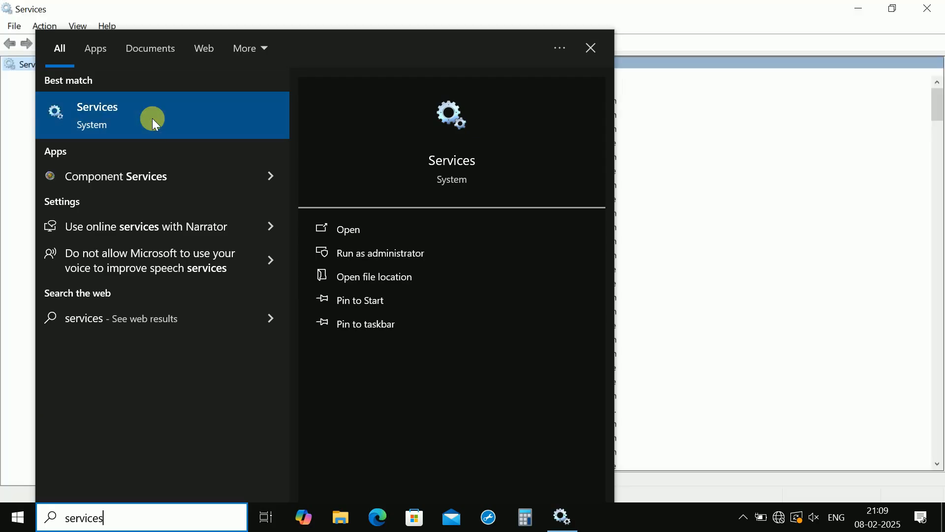
left_click(685, 12)
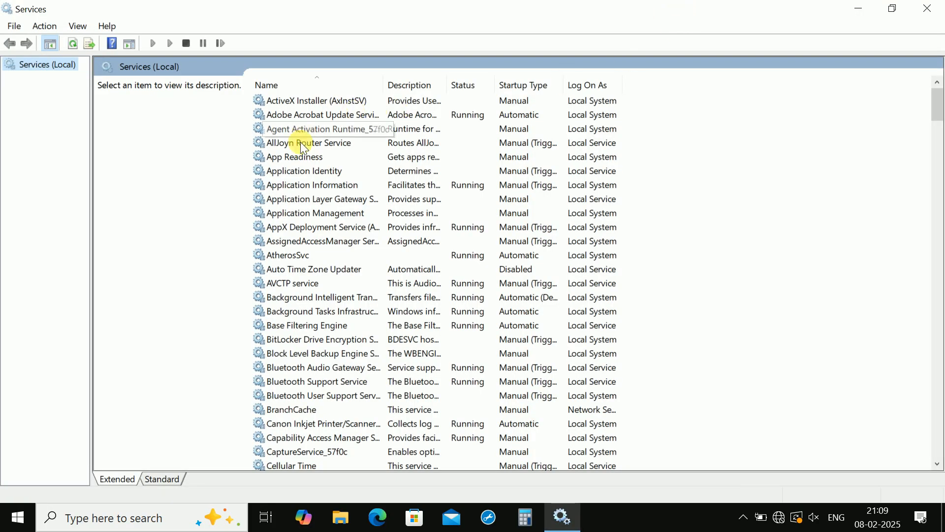
- Find the Windows Update service in the list of local services and open its properties
left_click(297, 156)
key("w")
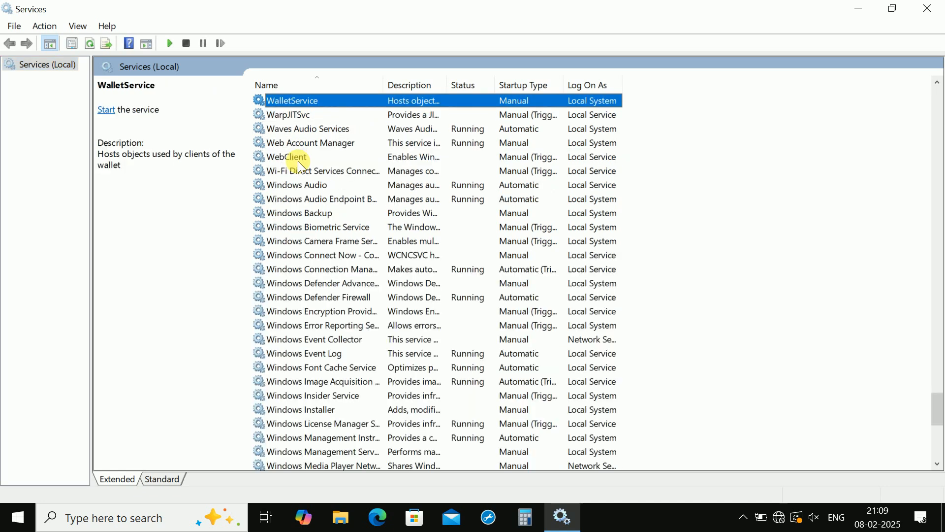
left_click_drag(942, 410, 942, 438)
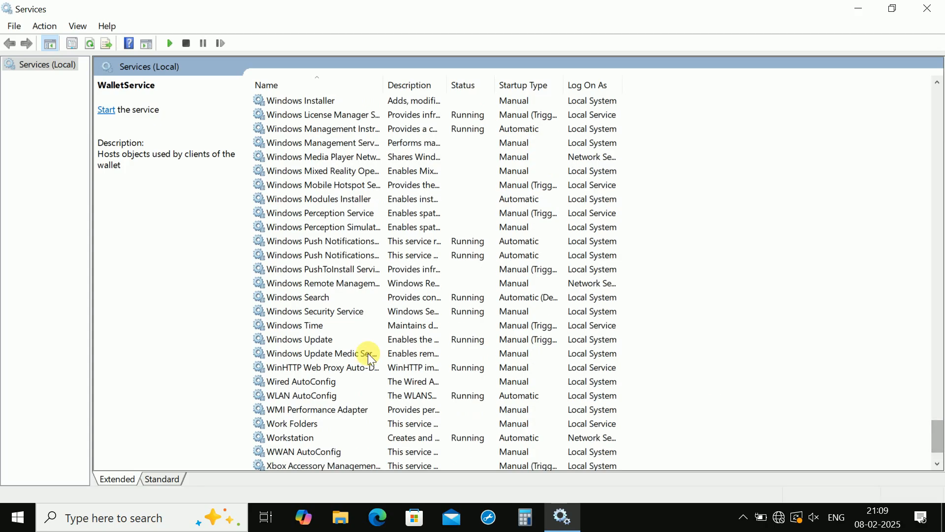
left_click(302, 339)
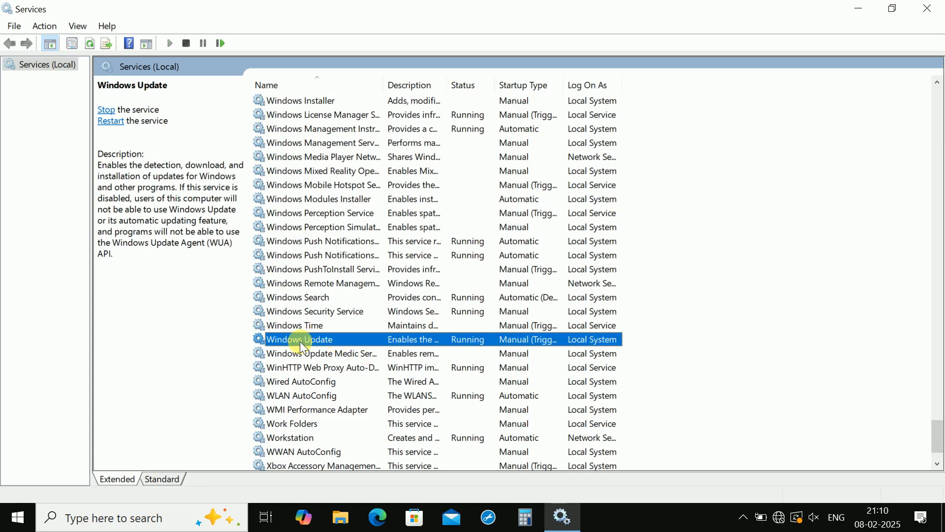
right_click(338, 339)
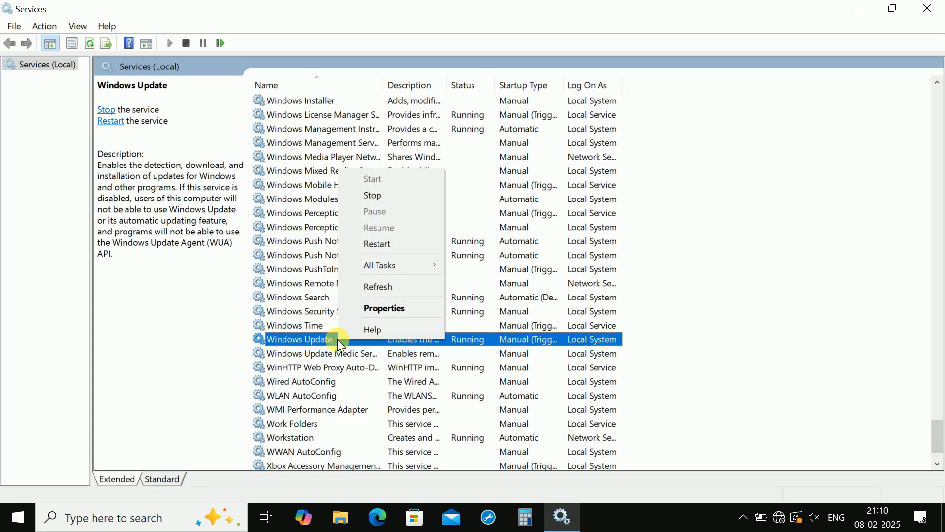
left_click(370, 310)
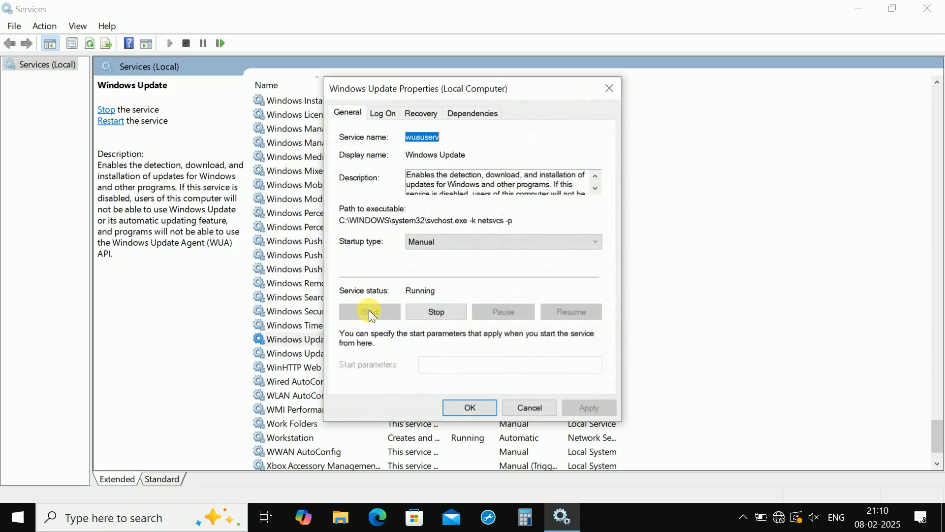
- Set the Windows Update startup type to Disabled, stop the service, apply the changes and close Services
left_click(438, 241)
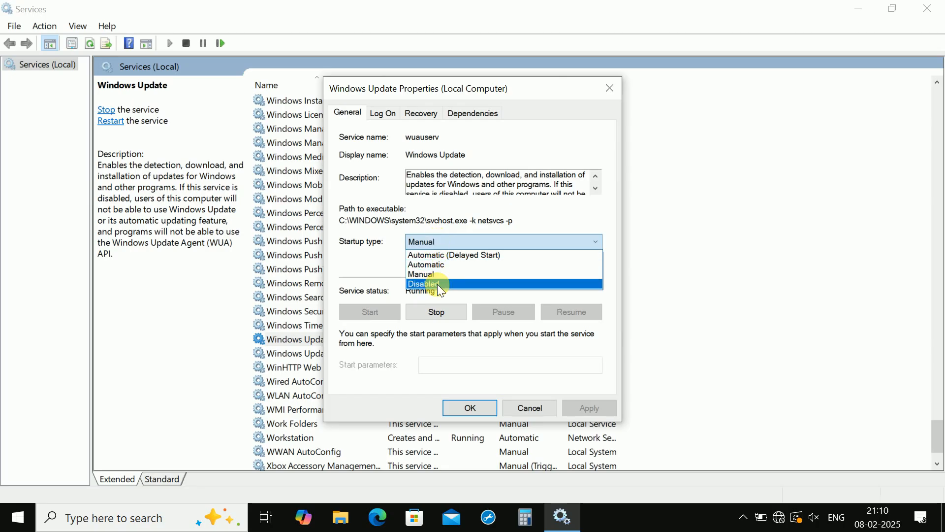
left_click(437, 284)
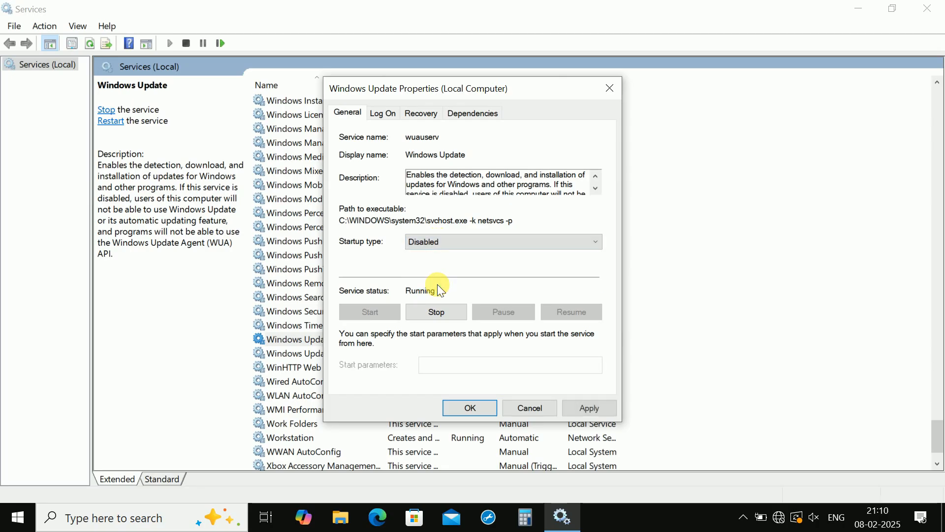
left_click(444, 311)
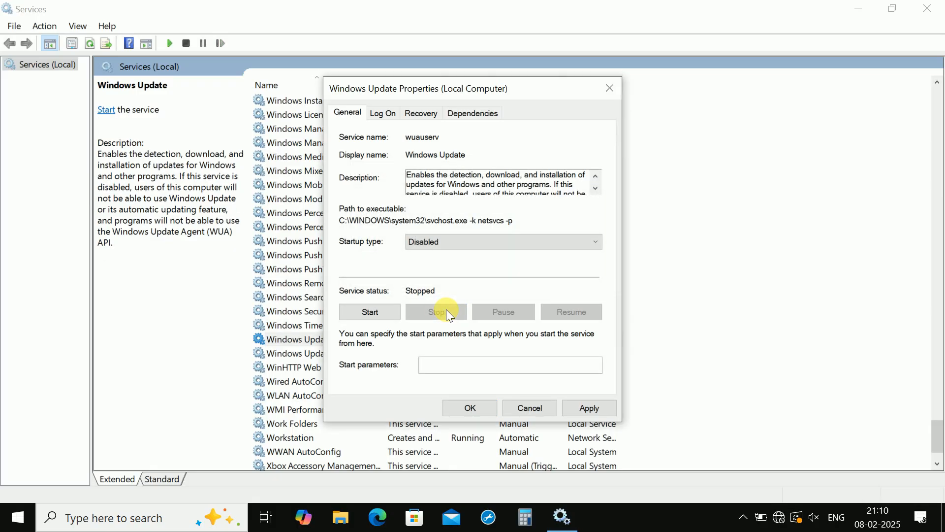
left_click(589, 408)
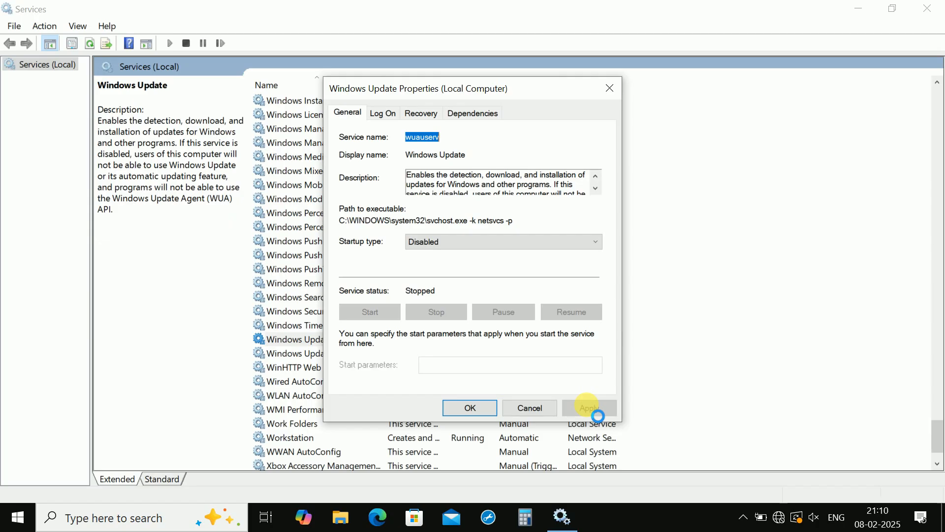
left_click(461, 408)
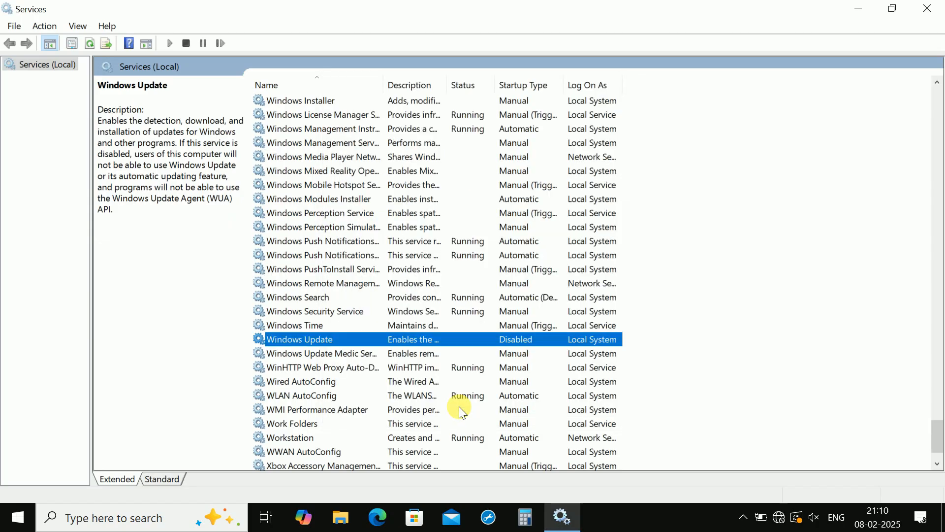
left_click(940, 6)
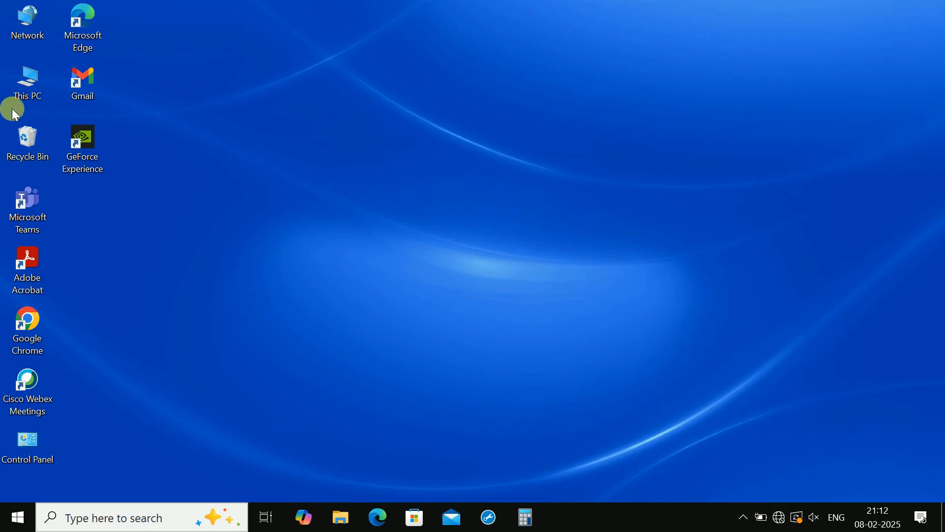
- Start Disk Cleanup for the OS (C:) drive from its properties in This PC
double_click(25, 99)
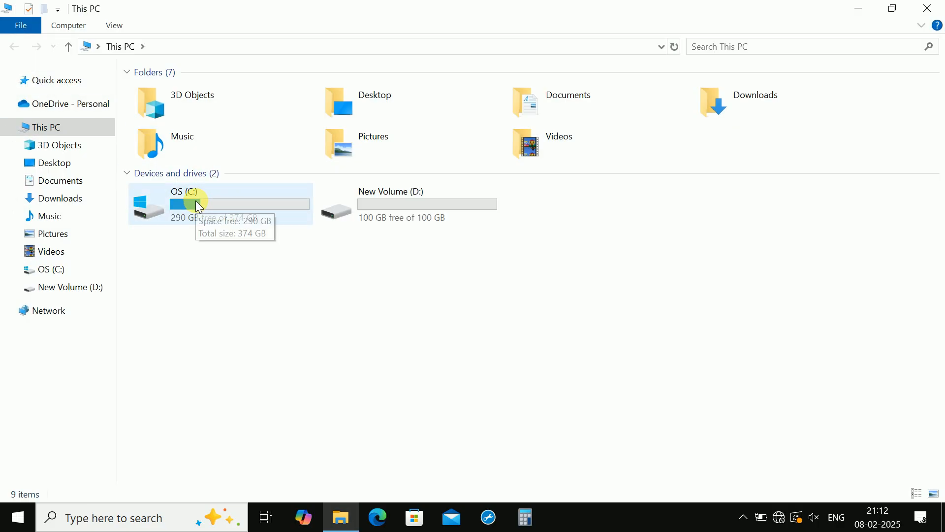
right_click(200, 206)
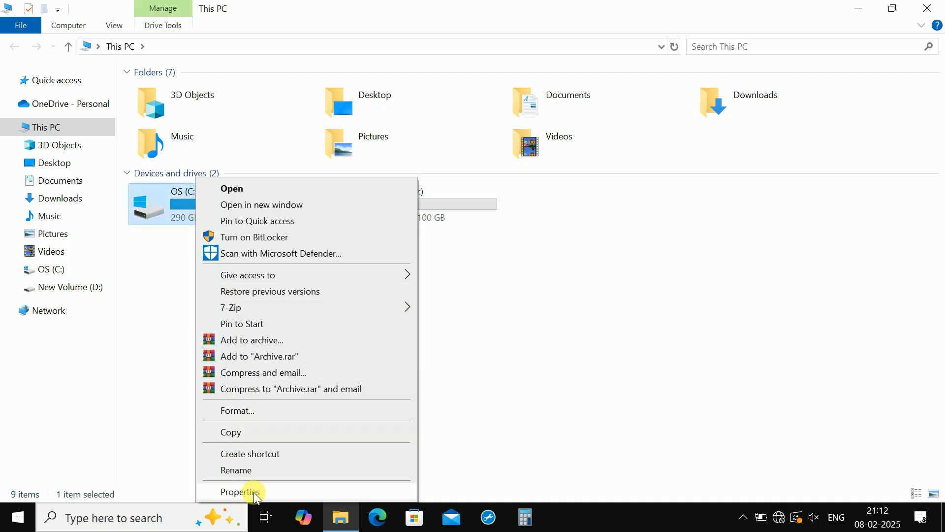
left_click(240, 492)
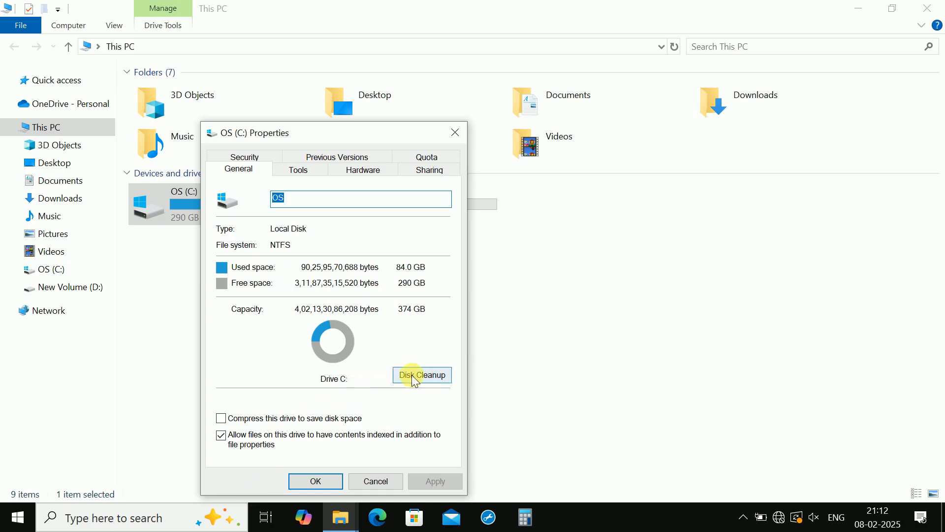
left_click(423, 380)
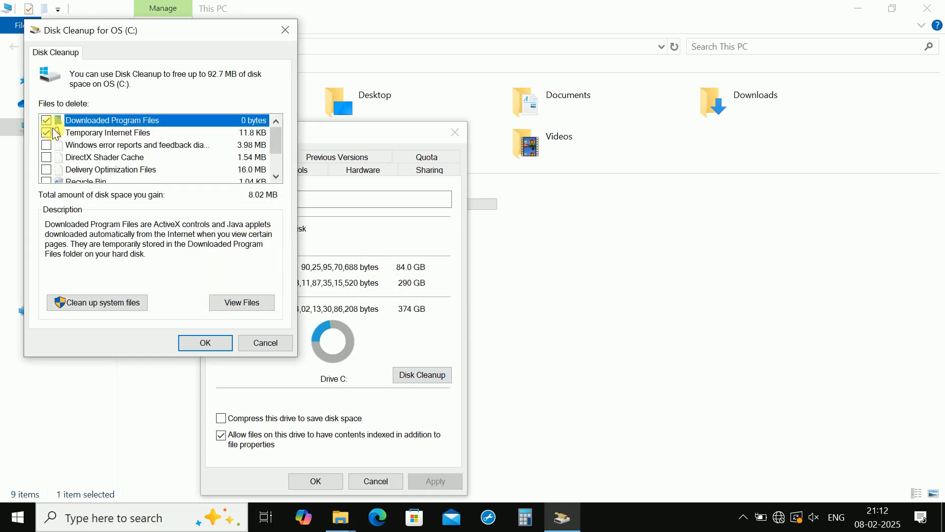
- Mark the Windows error reports, DirectX Shader Cache, Delivery Optimization Files, Recycle Bin and Temporary files for deletion
left_click(47, 146)
left_click(46, 157)
left_click(46, 170)
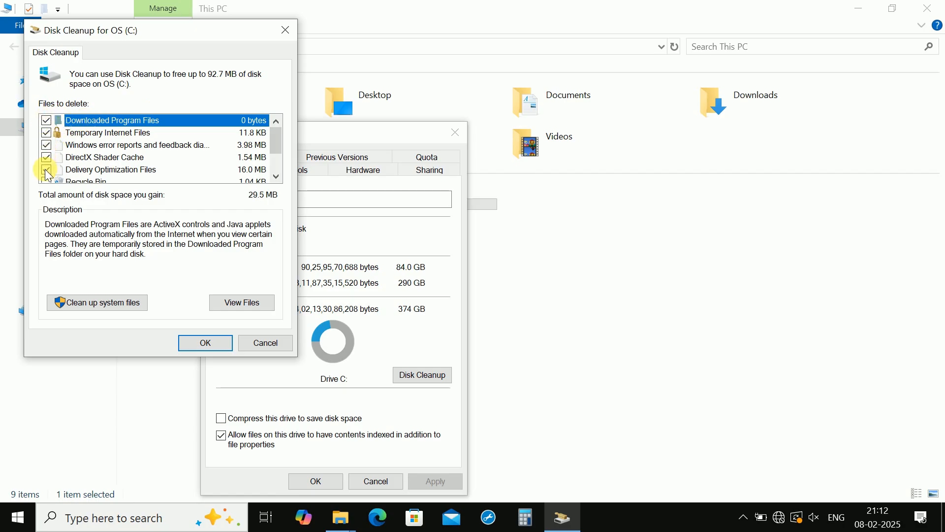
left_click(278, 150)
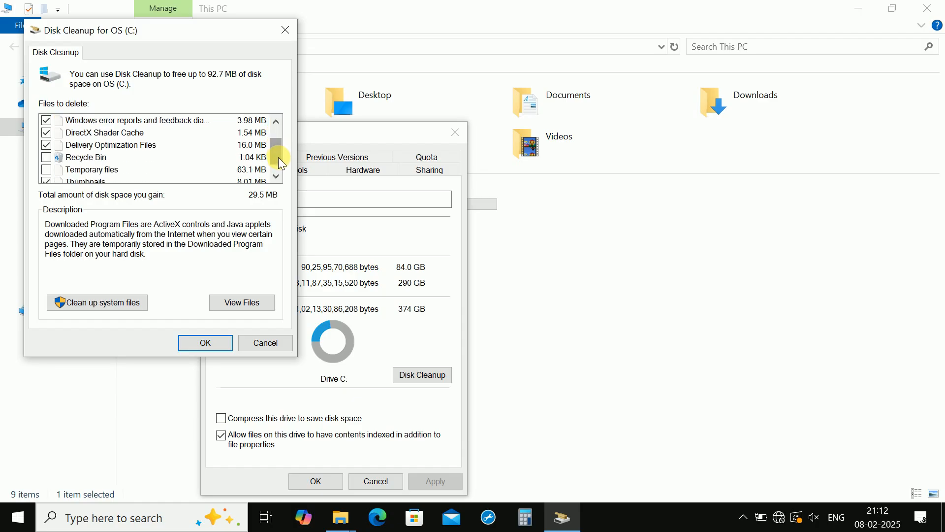
left_click(47, 158)
left_click(46, 170)
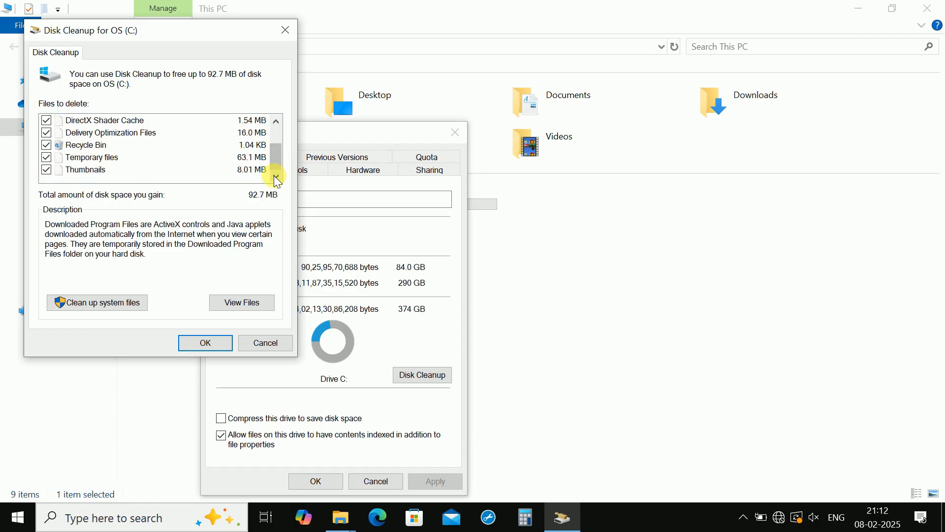
- Run the cleanup, confirm permanently deleting the marked files, and close the drive's properties
left_click(206, 343)
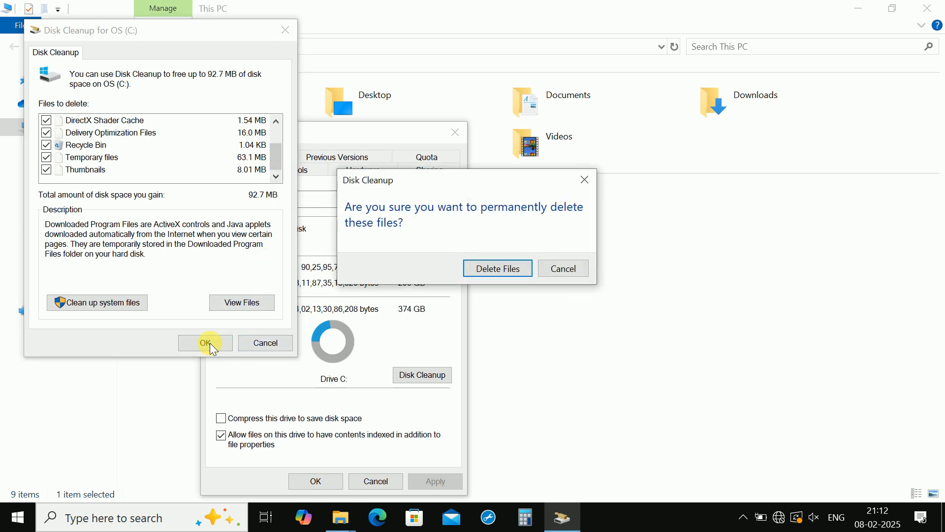
left_click(489, 274)
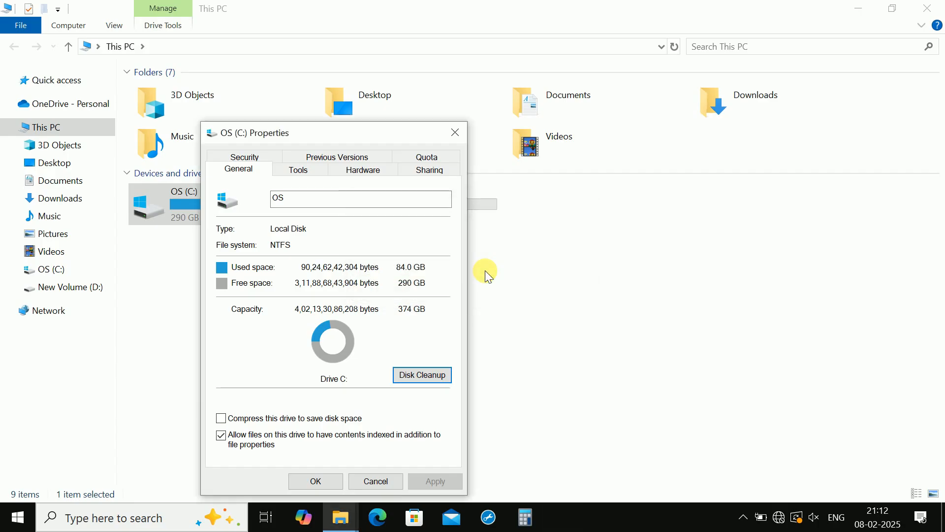
left_click(315, 481)
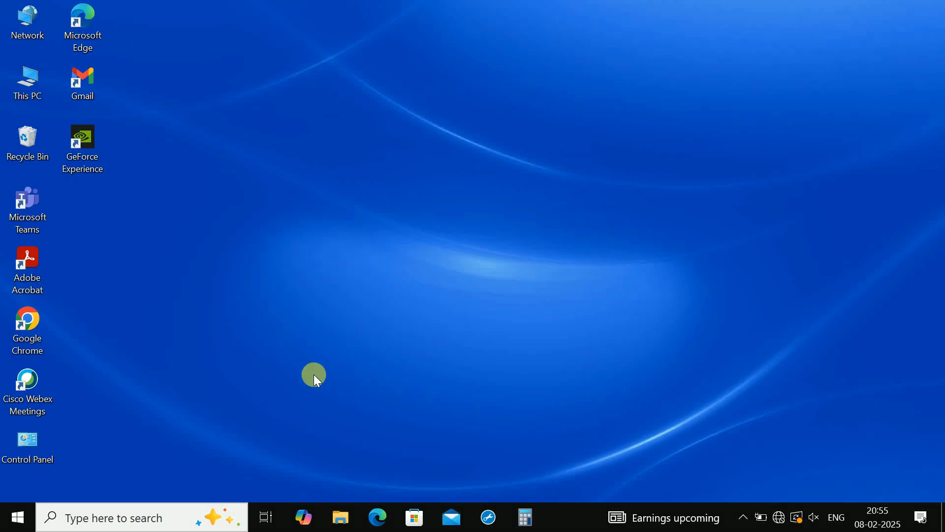
- Open Computer Management for This PC and show its Device Manager
right_click(24, 87)
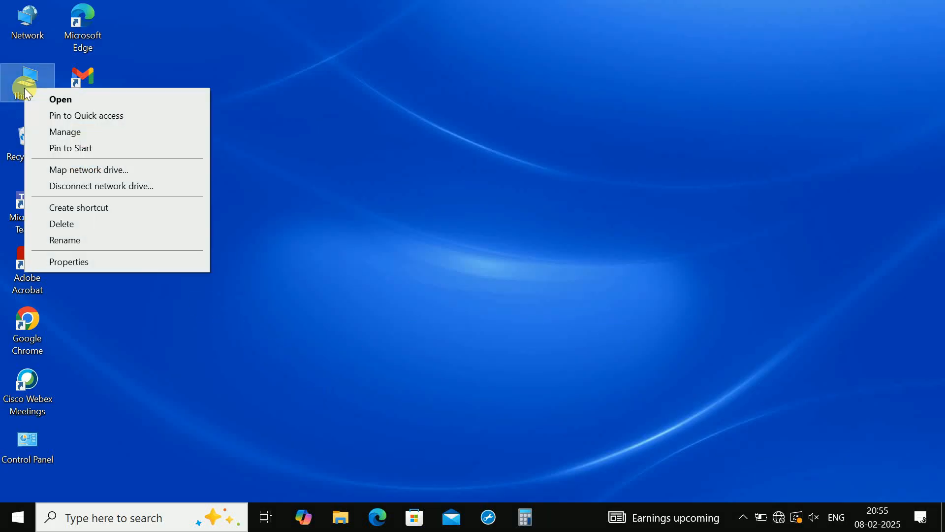
left_click(56, 130)
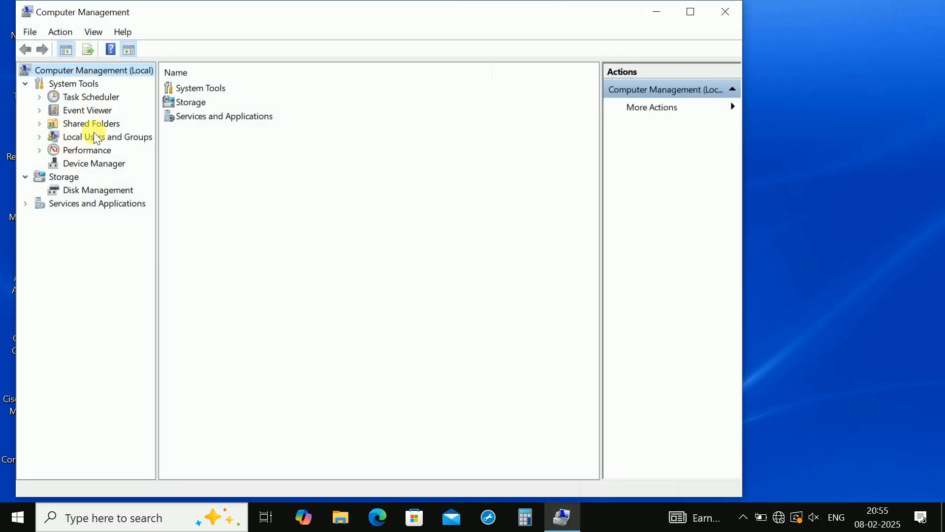
left_click(95, 166)
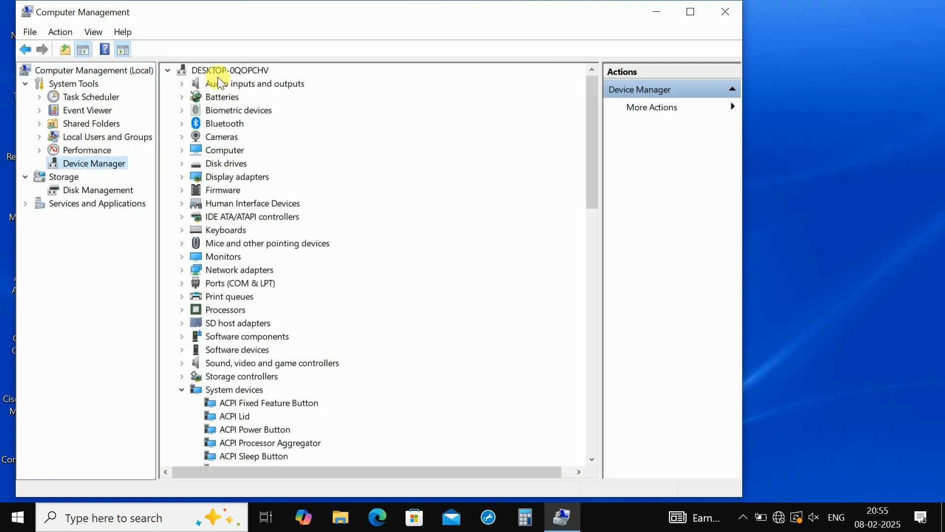
- Scan the computer for hardware changes twice from the root of the device tree
left_click(213, 71)
right_click(213, 71)
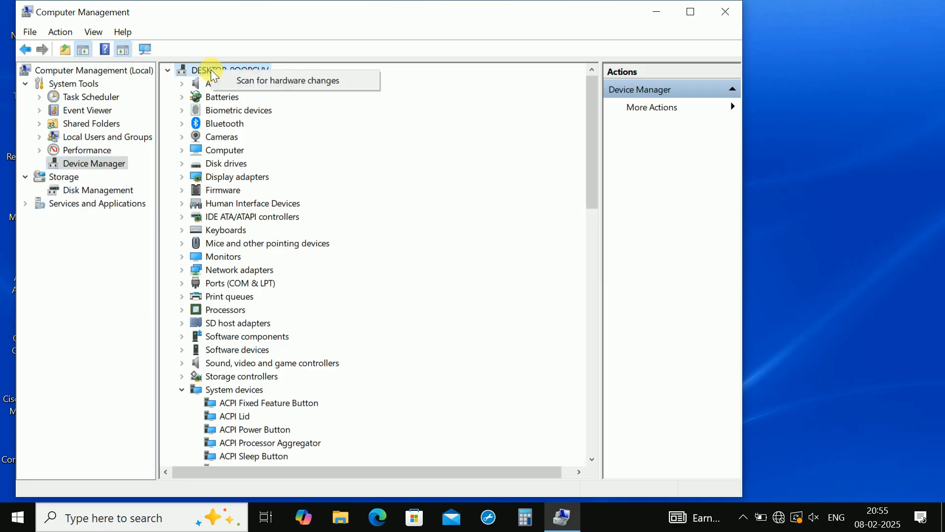
left_click(244, 79)
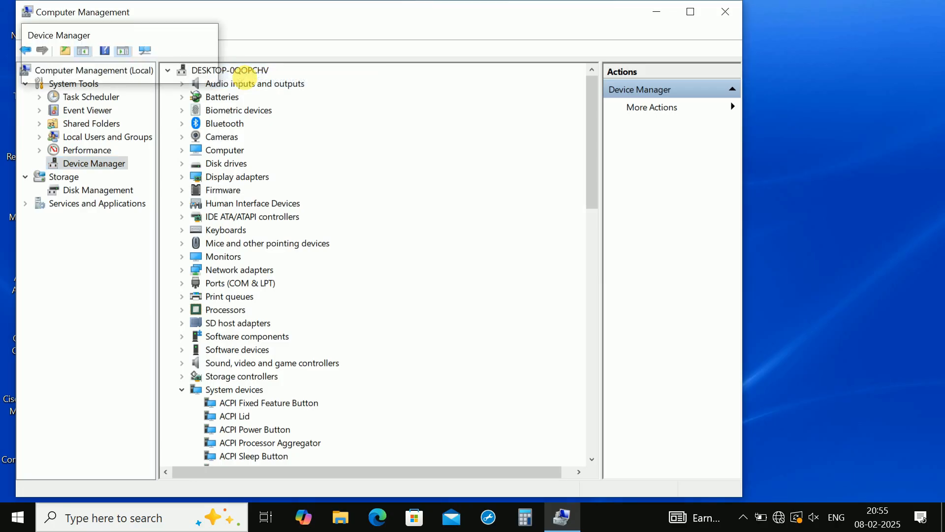
right_click(232, 70)
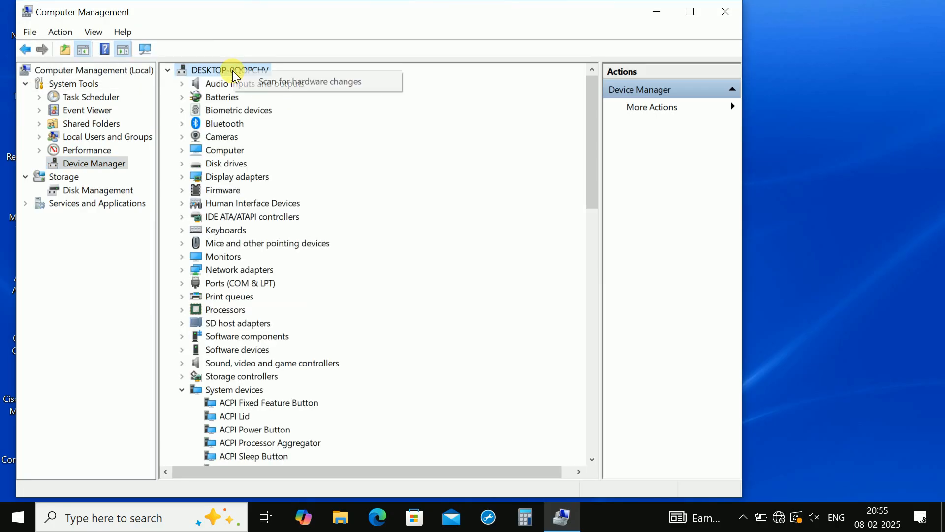
left_click(253, 79)
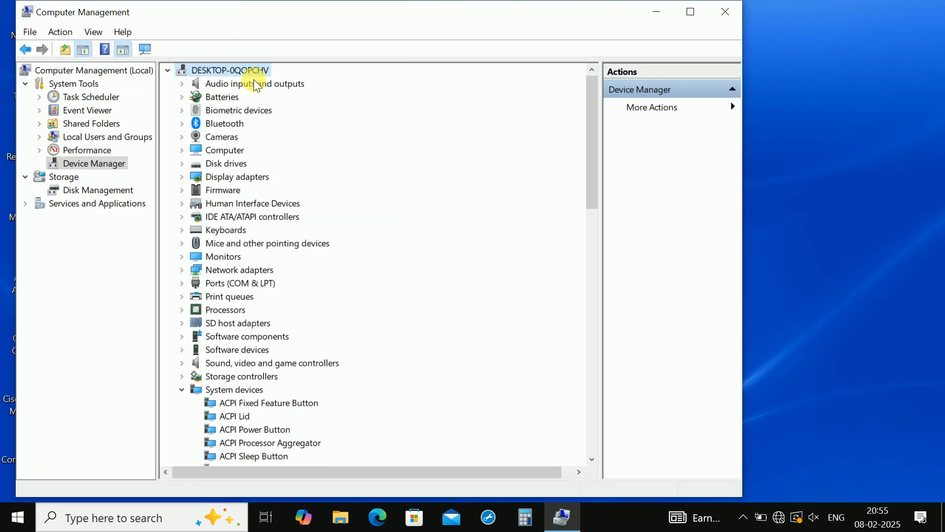
- Close Computer Management and open the user's temporary files folder by running %temp%
left_click(726, 13)
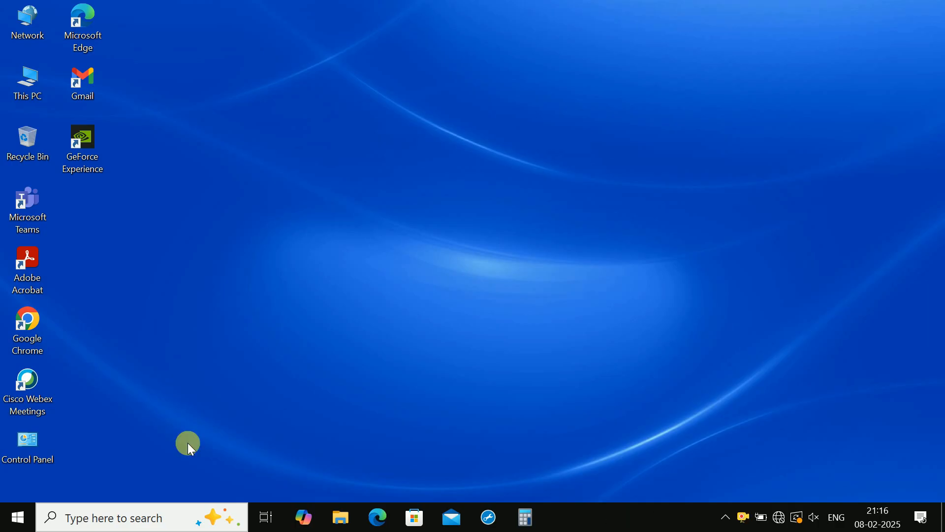
key("super+r")
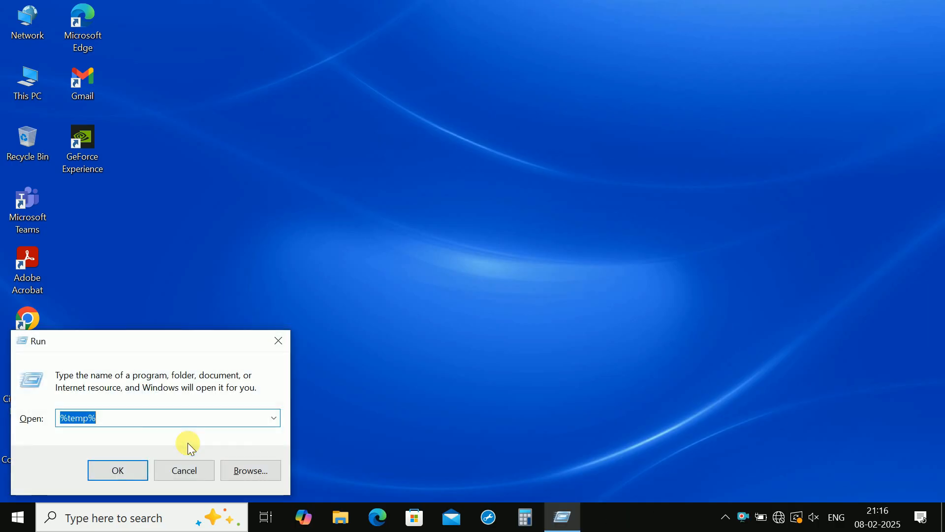
key("BackSpace")
type("%")
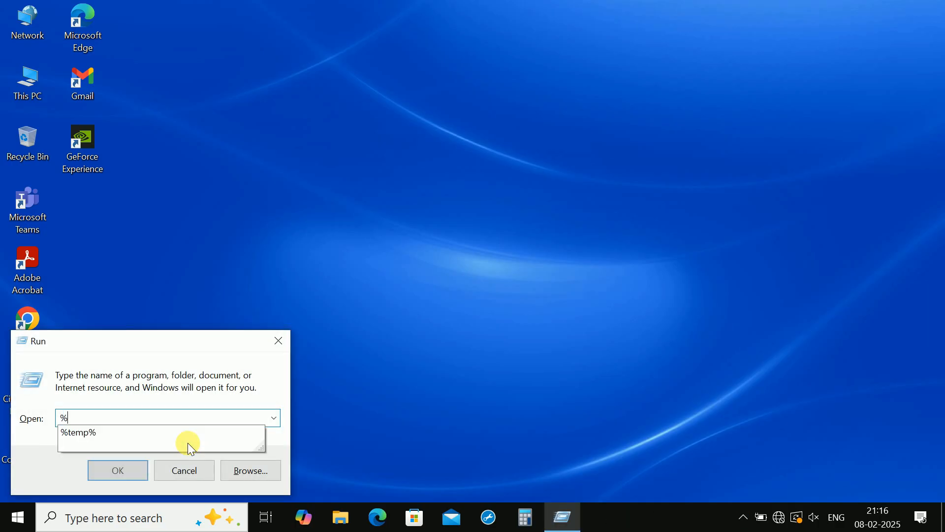
type("temp")
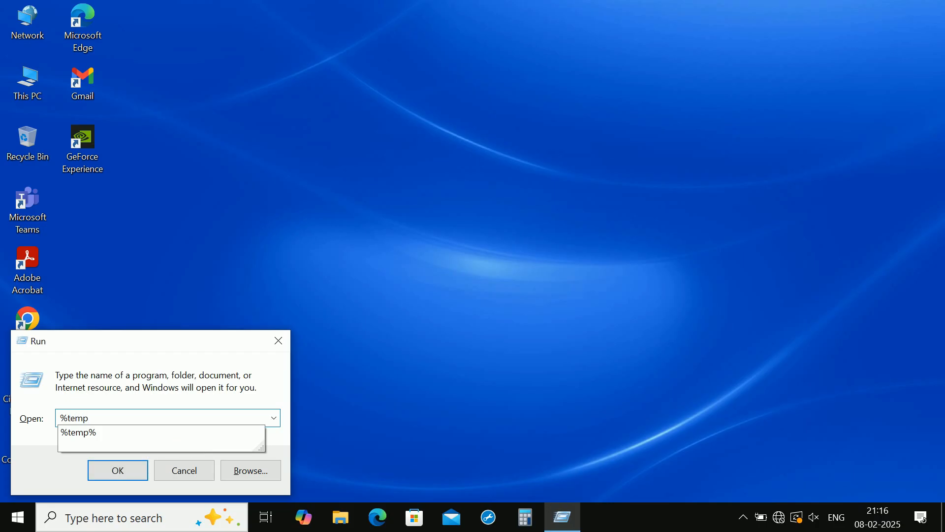
left_click(187, 442)
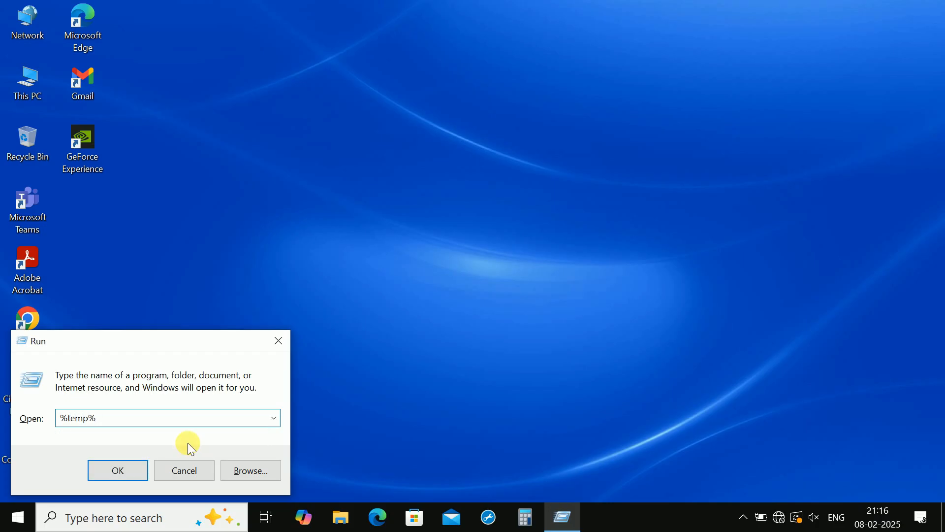
left_click(116, 468)
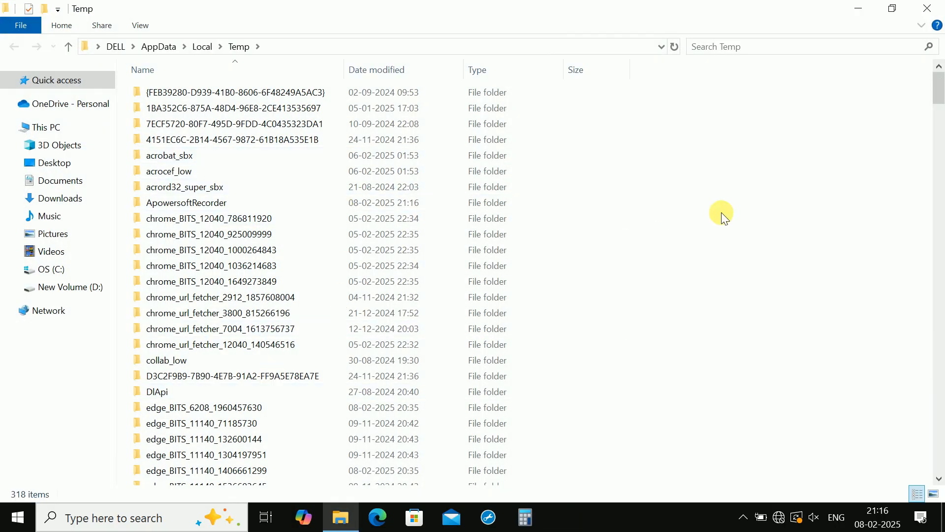
- Permanently delete everything in the user Temp folder, retrying the file in use once, then skipping all such files
left_click_drag(940, 92, 940, 66)
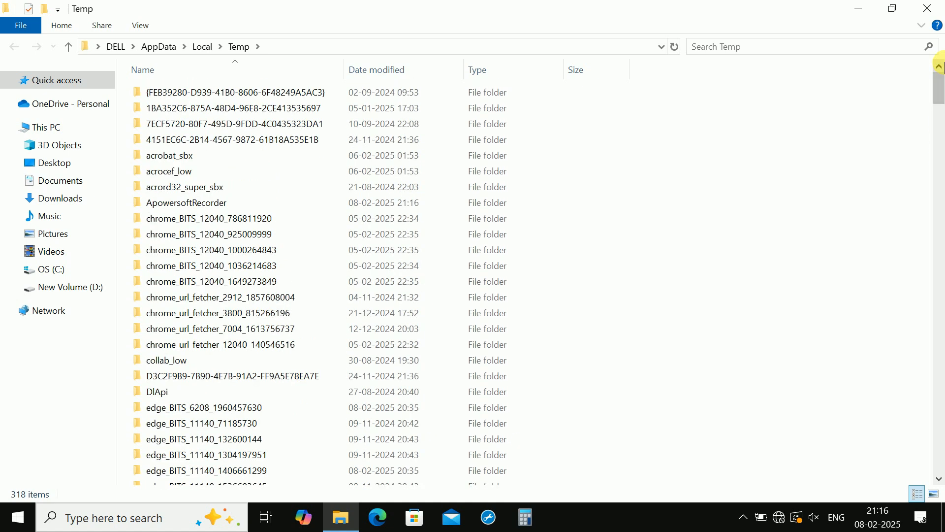
key("ctrl+a")
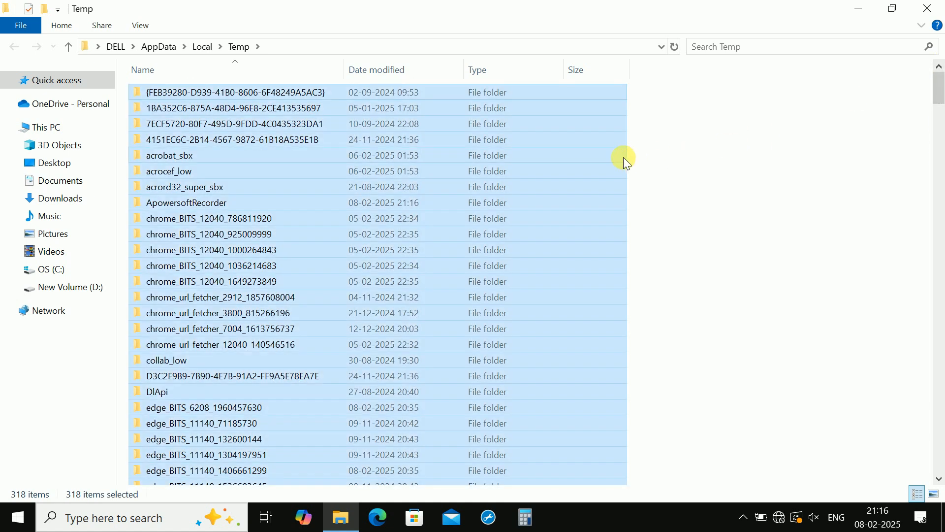
key("shift+Delete")
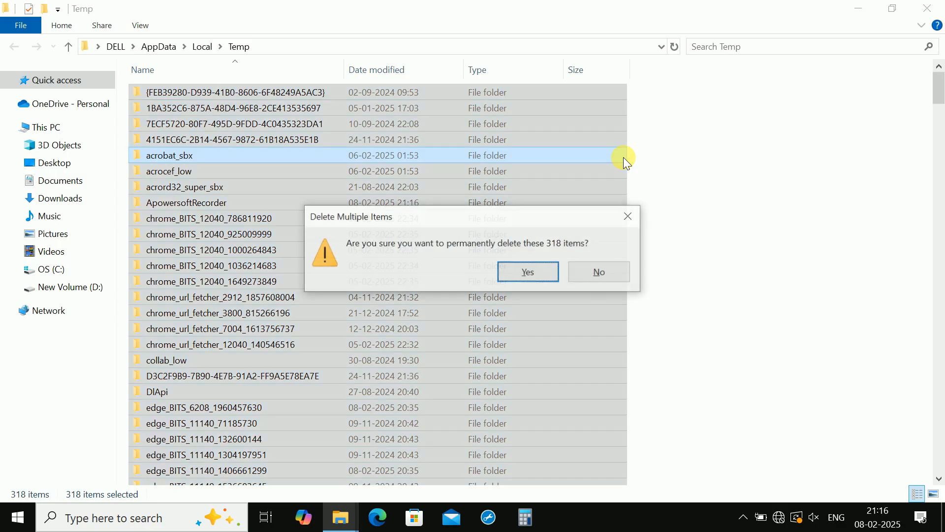
left_click(536, 271)
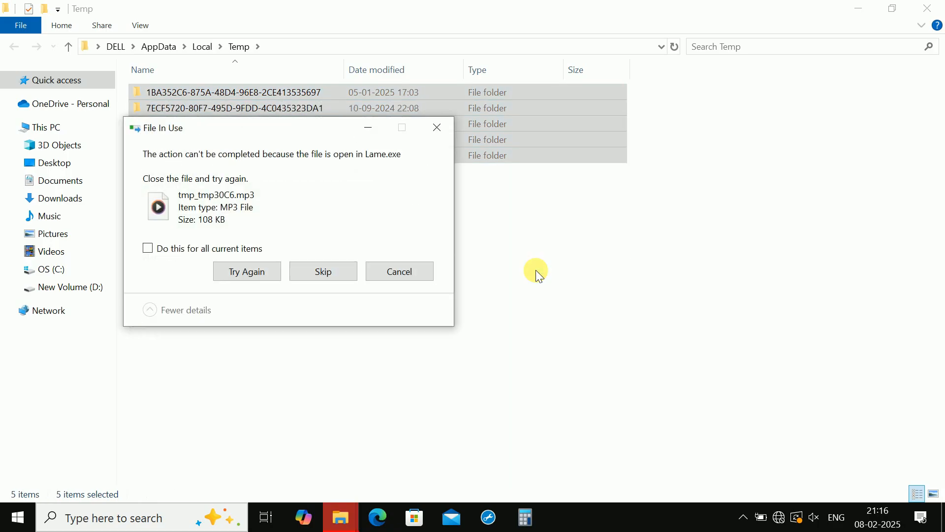
left_click(268, 272)
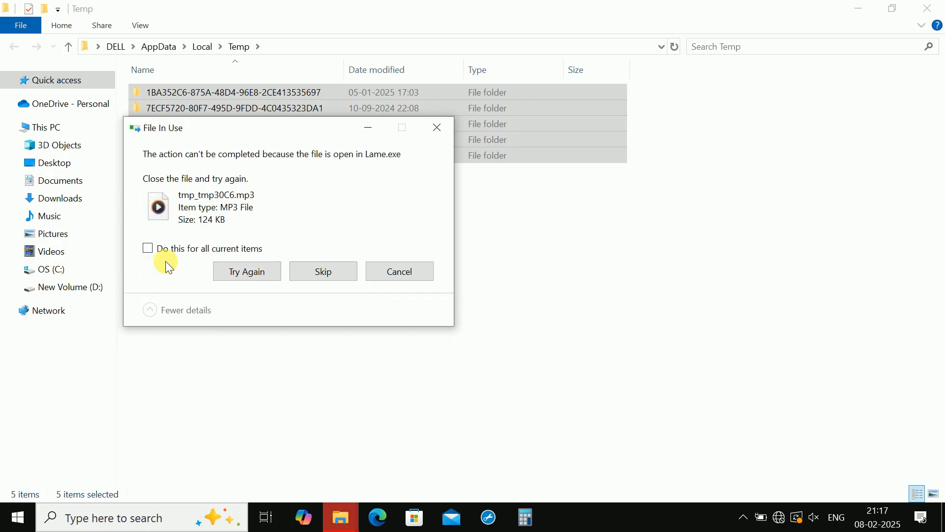
left_click(147, 248)
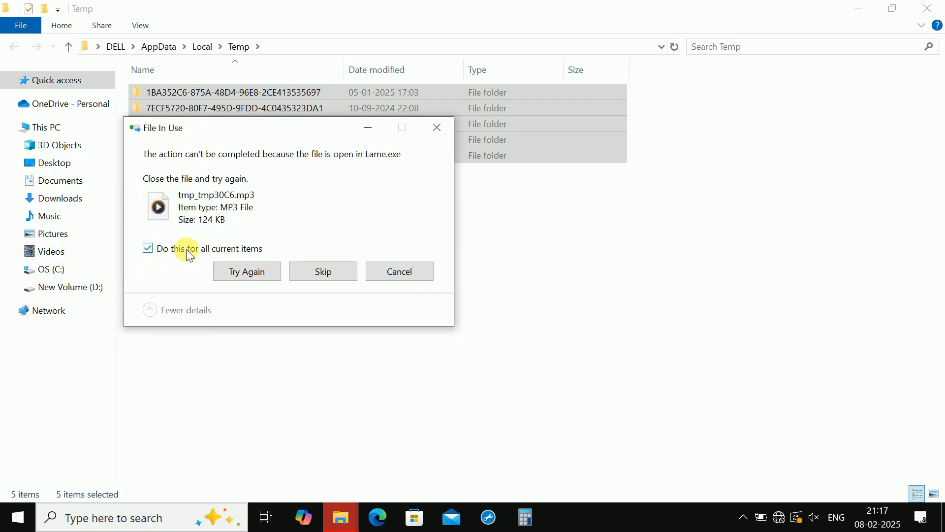
left_click(307, 274)
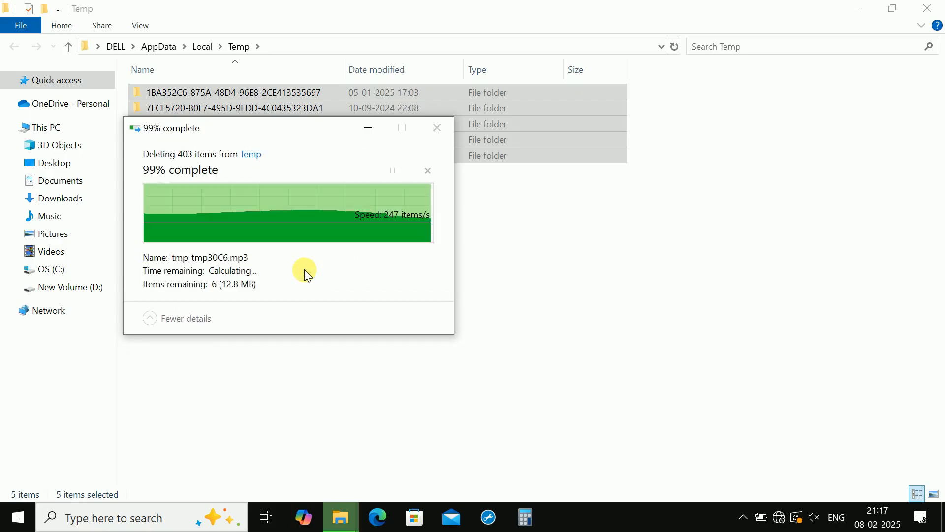
left_click(439, 134)
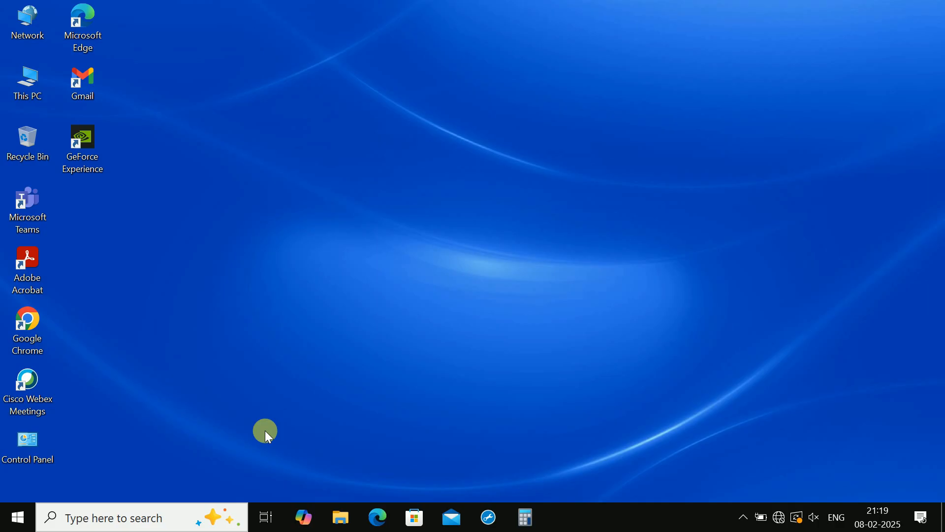
- Open the Windows Temp folder by running temp
key("super+r")
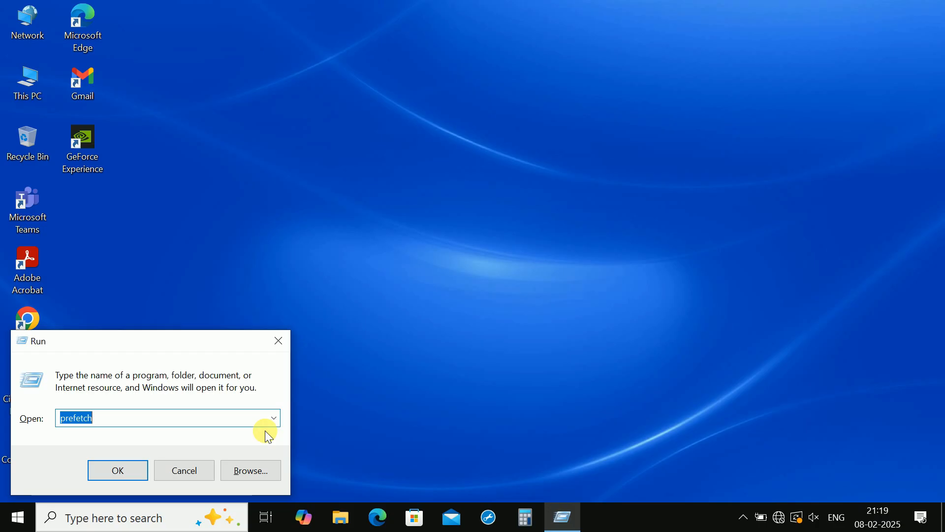
key("BackSpace")
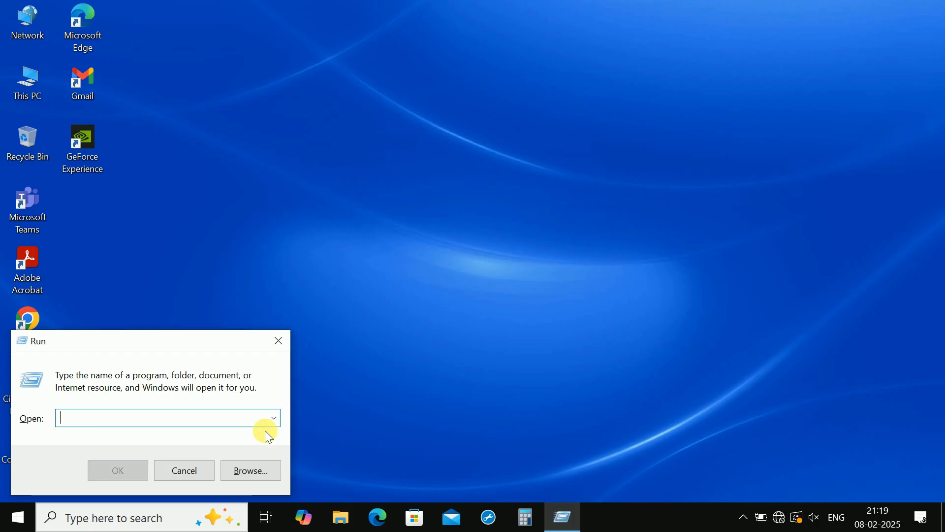
type("temp")
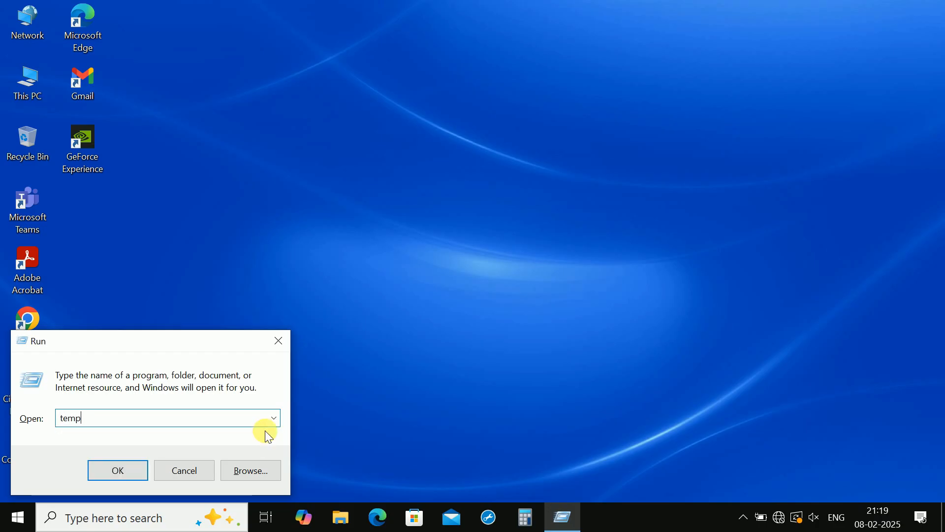
left_click(125, 469)
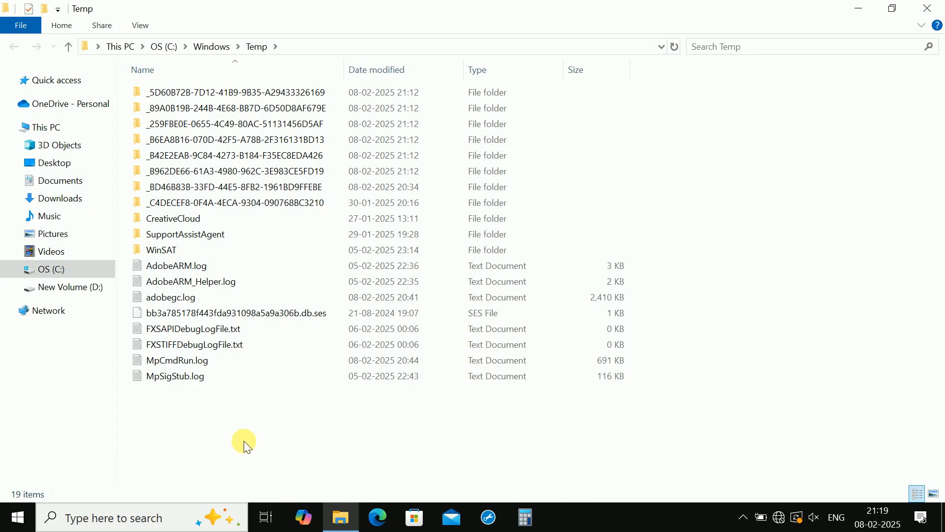
- Permanently delete everything in the Windows Temp folder, granting administrator permission for all items and skipping FXSAPIDebugLogFile.txt, which is in use
key("ctrl+a")
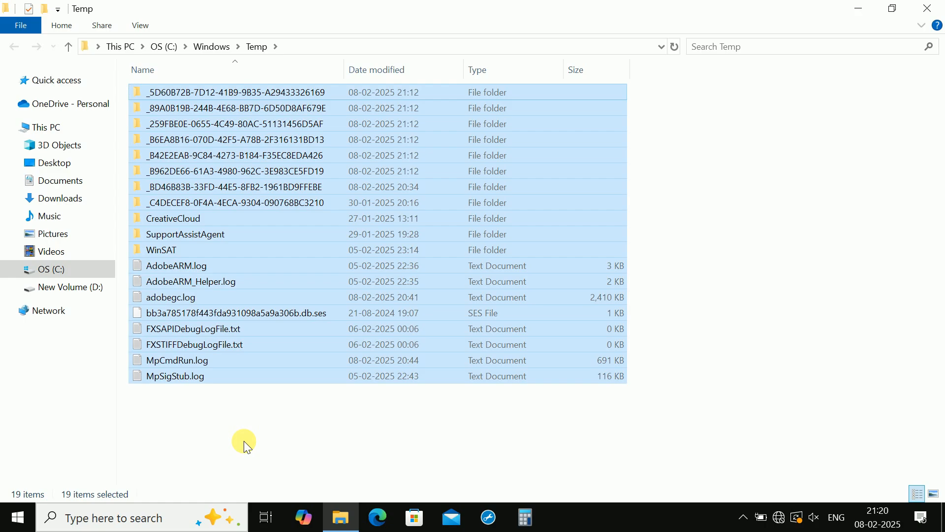
key("shift+Delete")
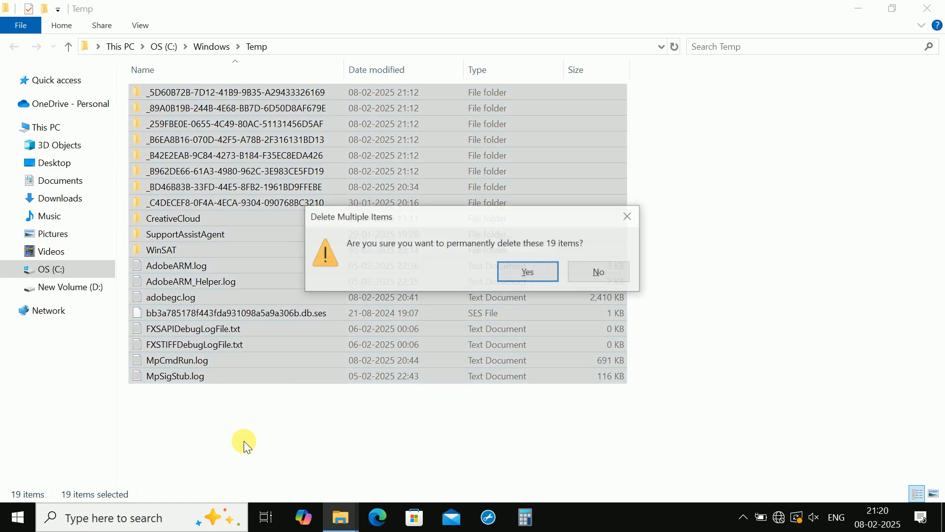
left_click(548, 272)
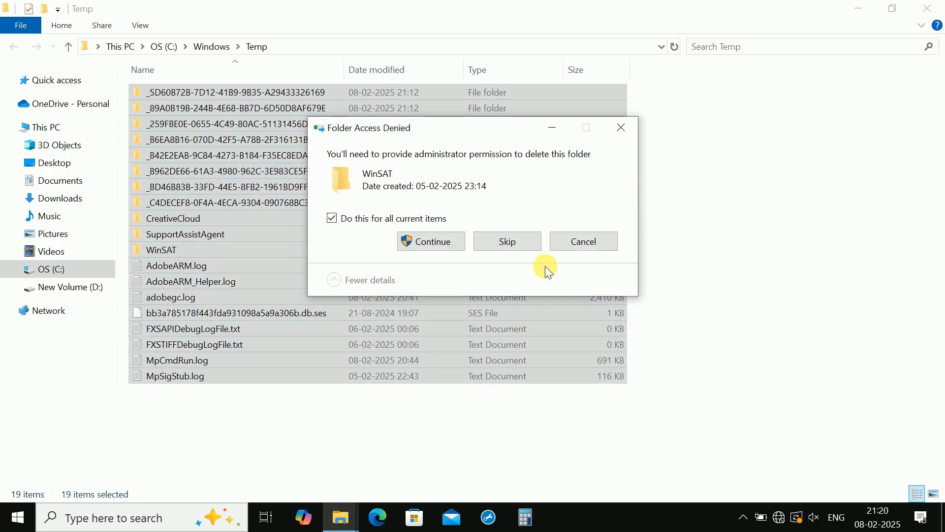
left_click(448, 240)
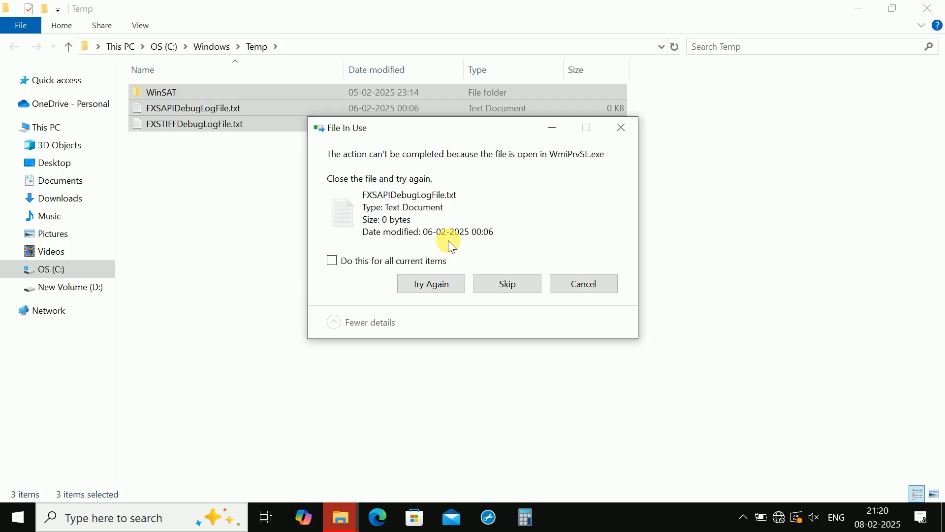
left_click(503, 284)
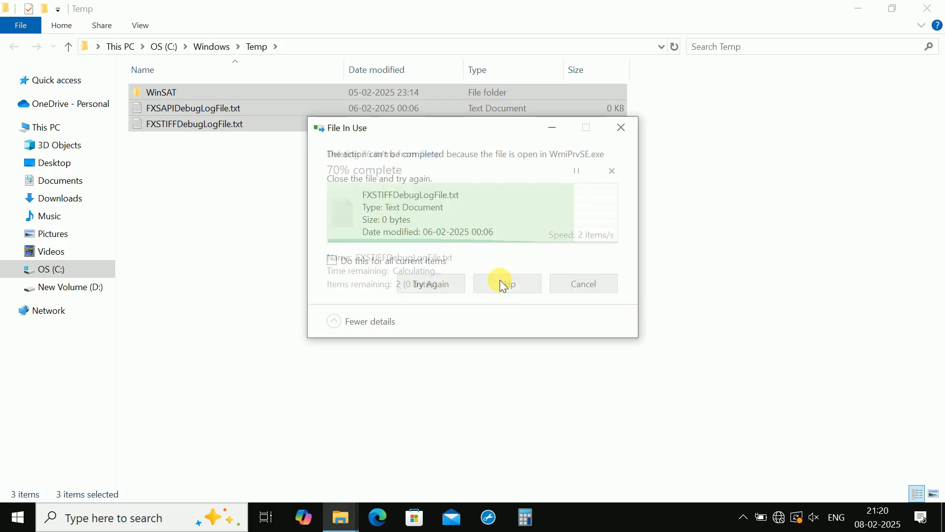
left_click(442, 282)
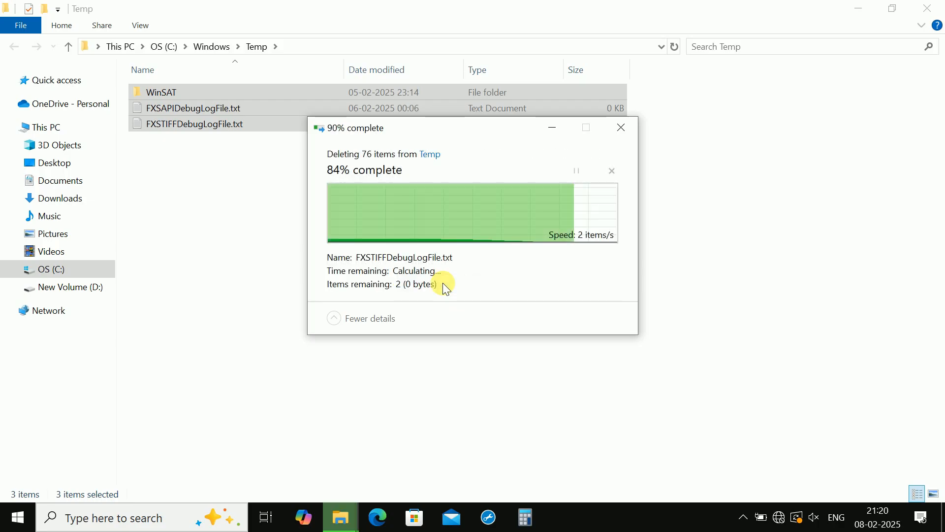
left_click(616, 131)
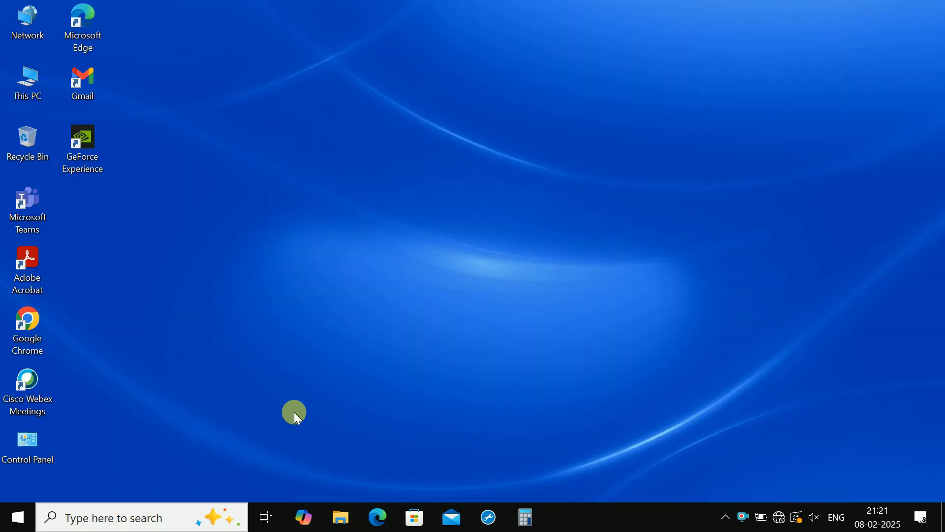
- Open the Windows Prefetch folder by running prefetch
key("super+r")
key("BackSpace")
type("p")
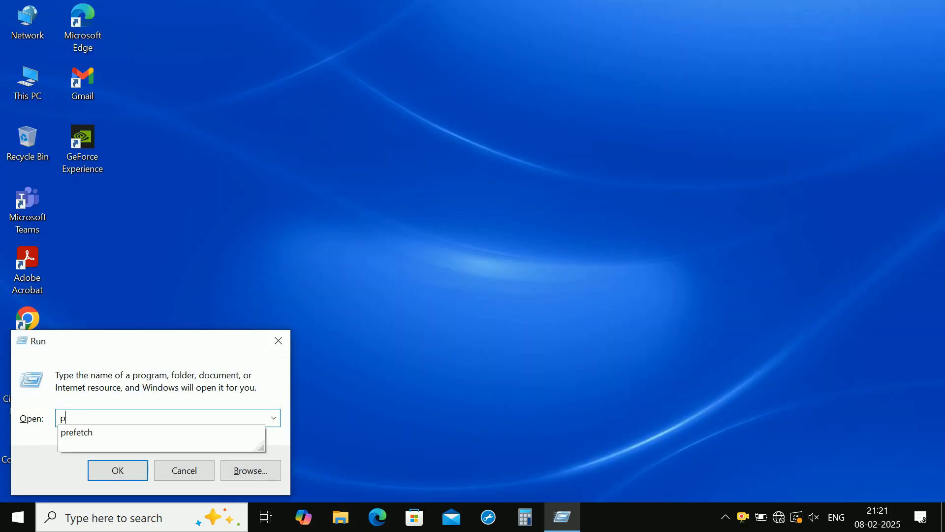
type("refetch")
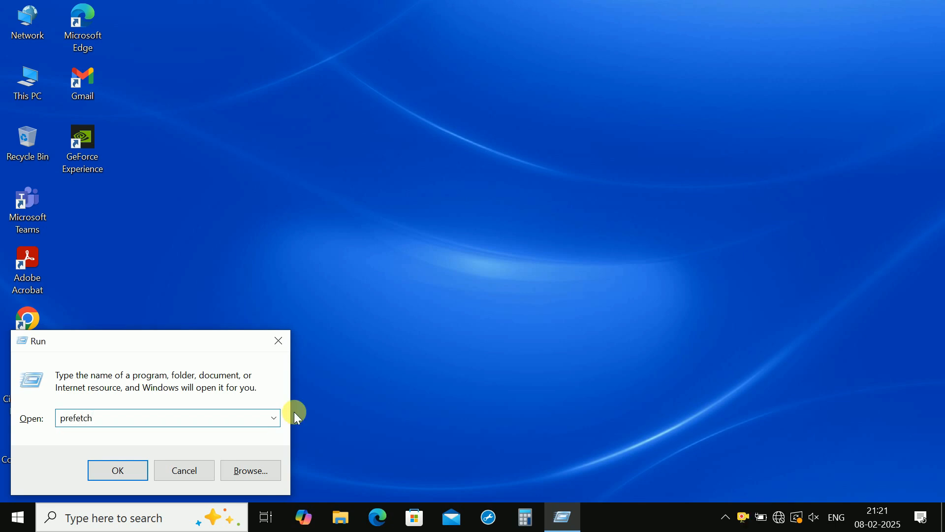
left_click(118, 474)
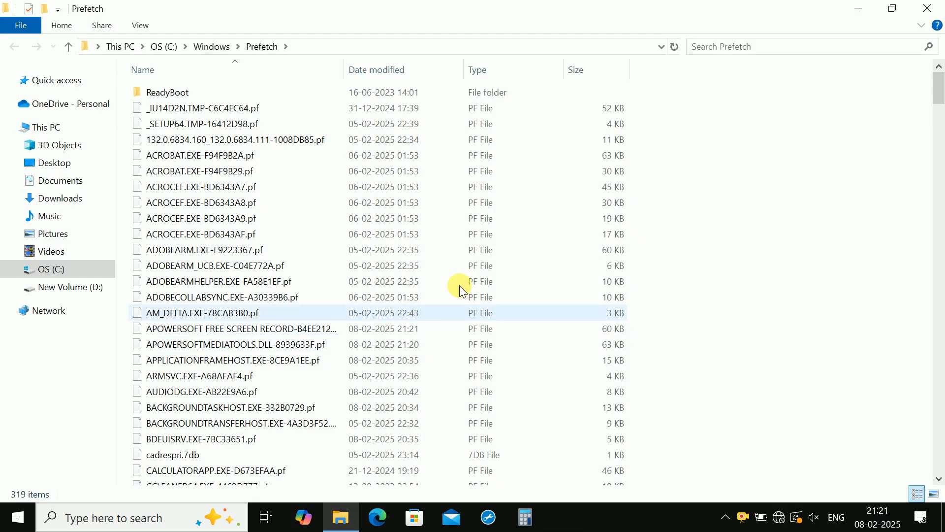
- Permanently delete everything in the Prefetch folder, retry the file in use, dismiss the remaining prompts and close the folder
mouse_move(938, 84)
left_mouse_down()
mouse_move(939, 107)
mouse_move(940, 79)
left_mouse_up()
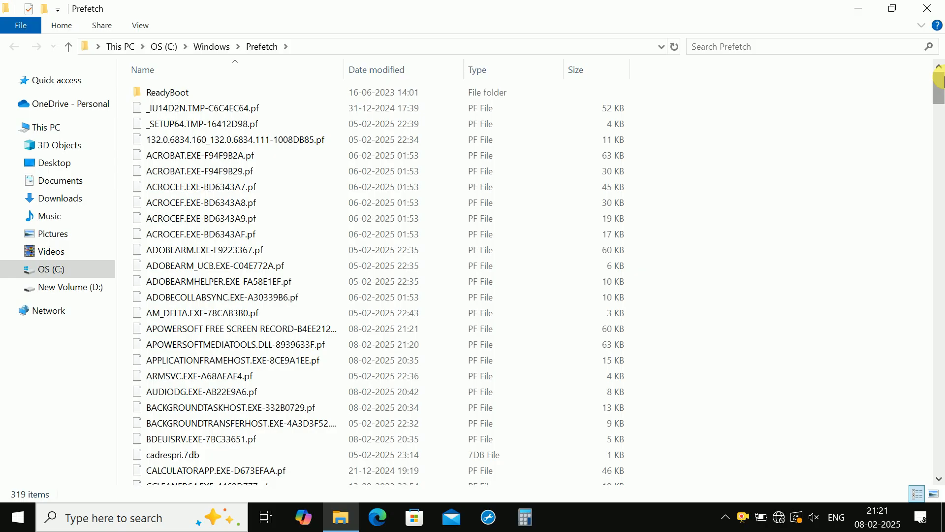
key("ctrl+a")
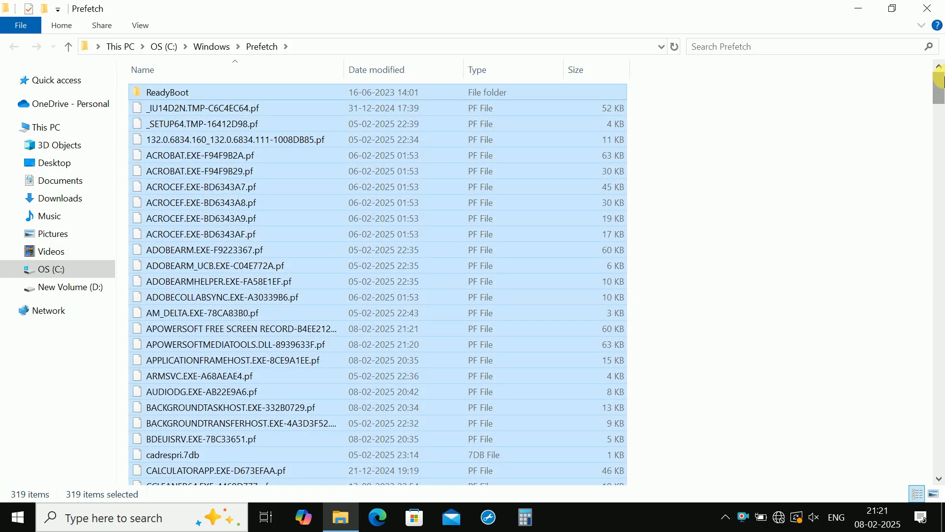
key("shift+Delete")
left_click(536, 272)
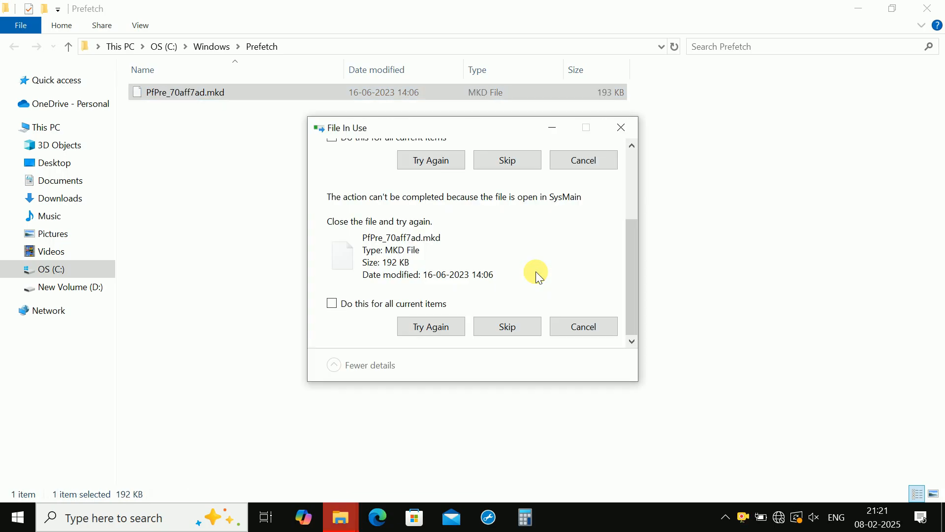
left_click(448, 329)
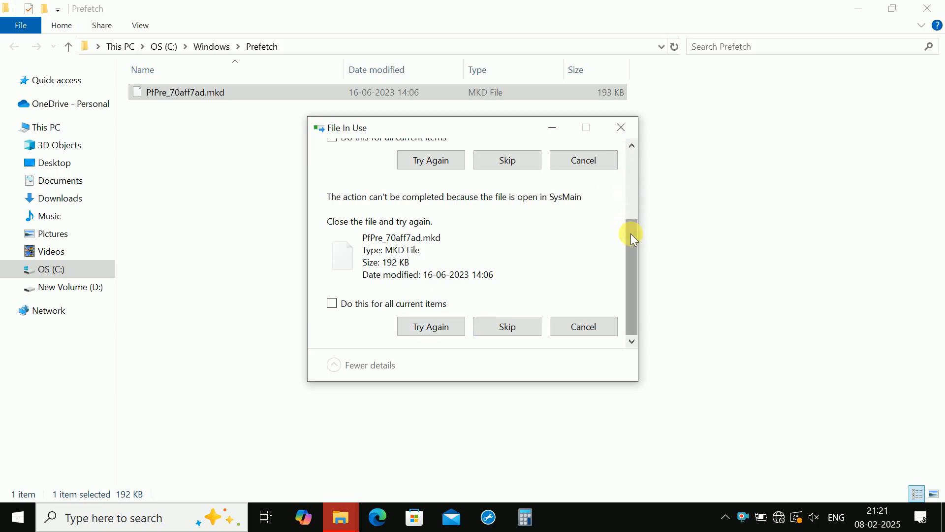
left_click(622, 128)
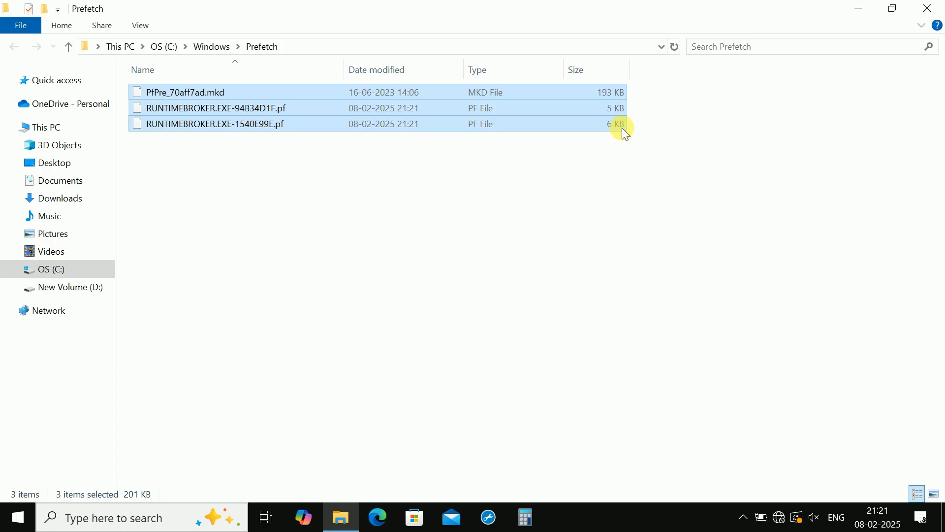
left_click(928, 8)
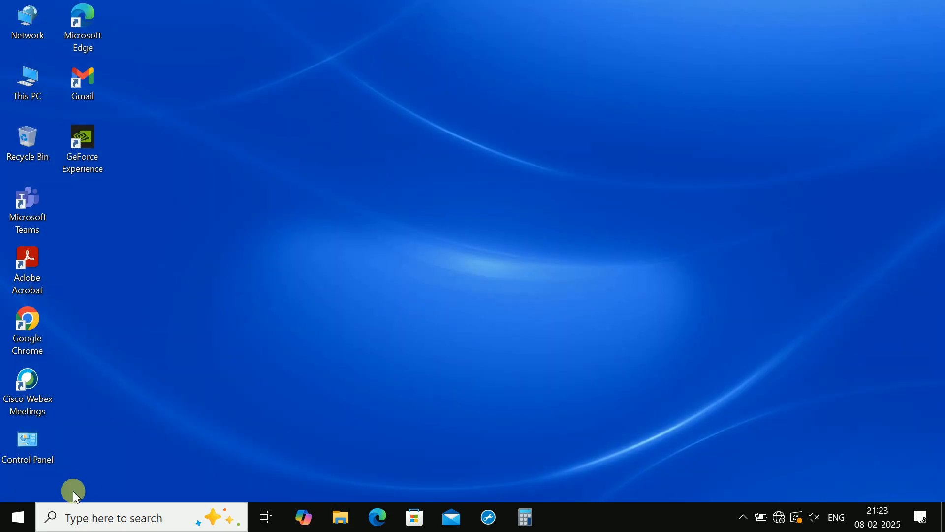
- Show the computer's power options for a restart
left_click(16, 515)
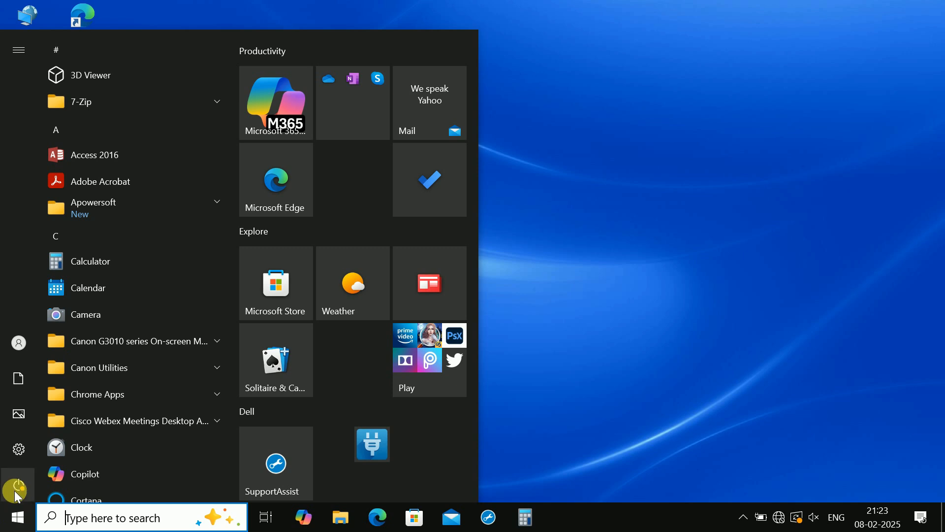
left_click(17, 490)
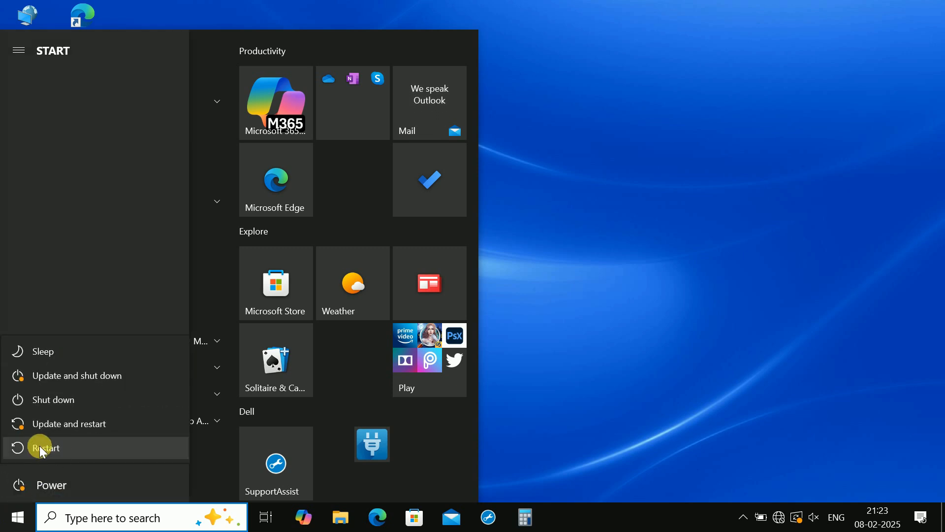